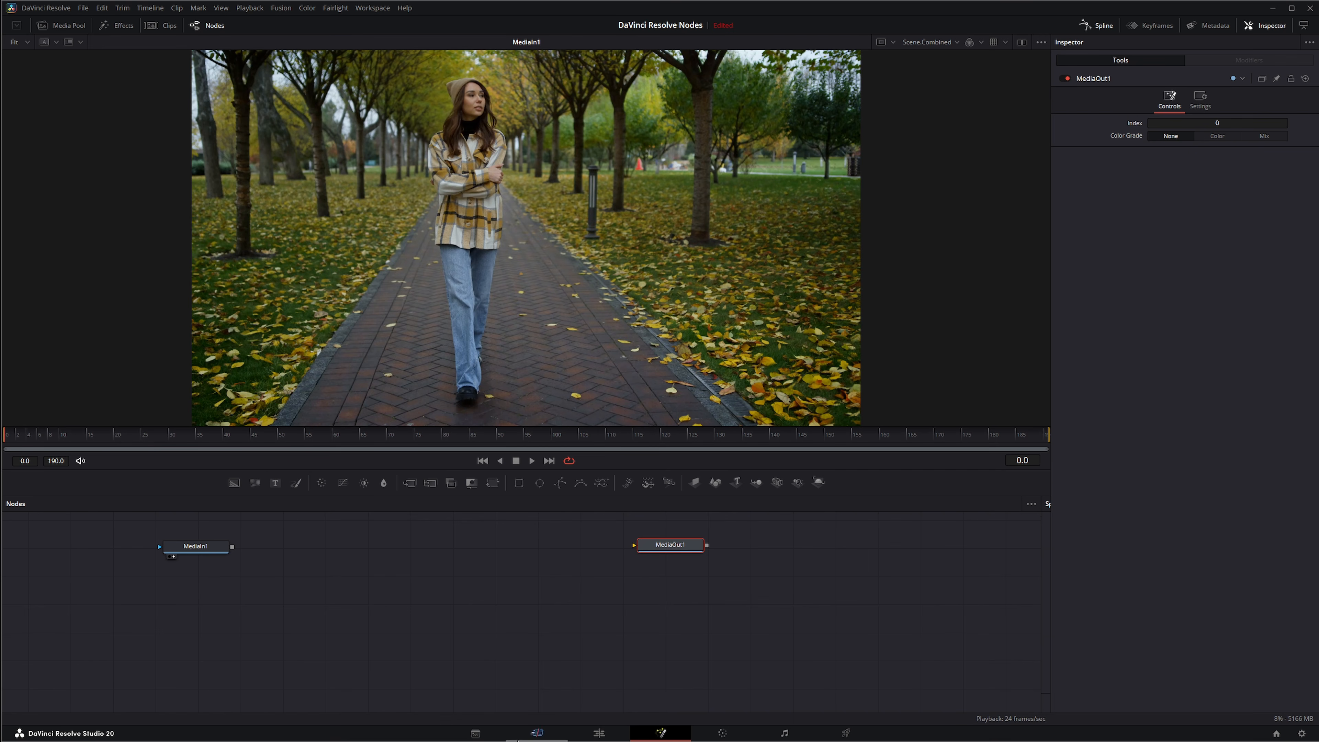
Add a Switch node to the node graph and place it between MediaIn1 and MediaOut1.
{"action": "left_click", "coordinate": [196, 551]}
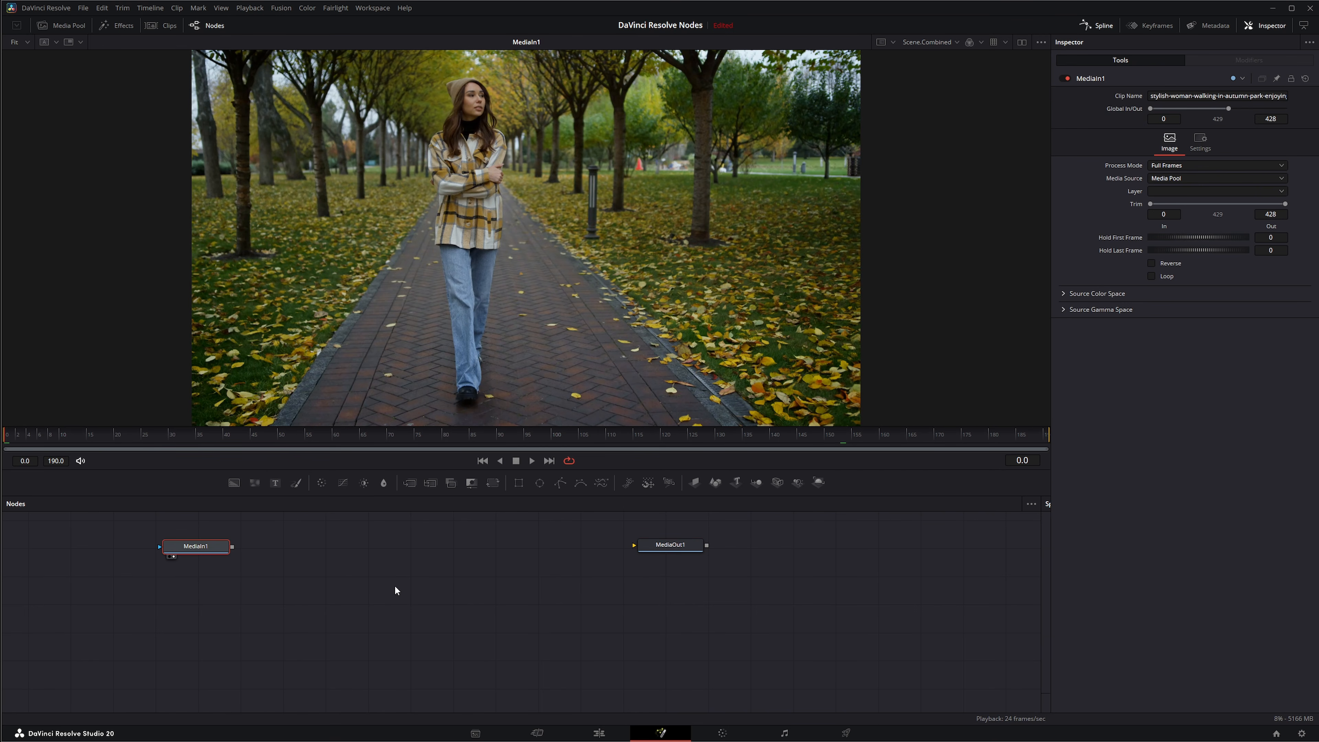
{"action": "left_click", "coordinate": [345, 602]}
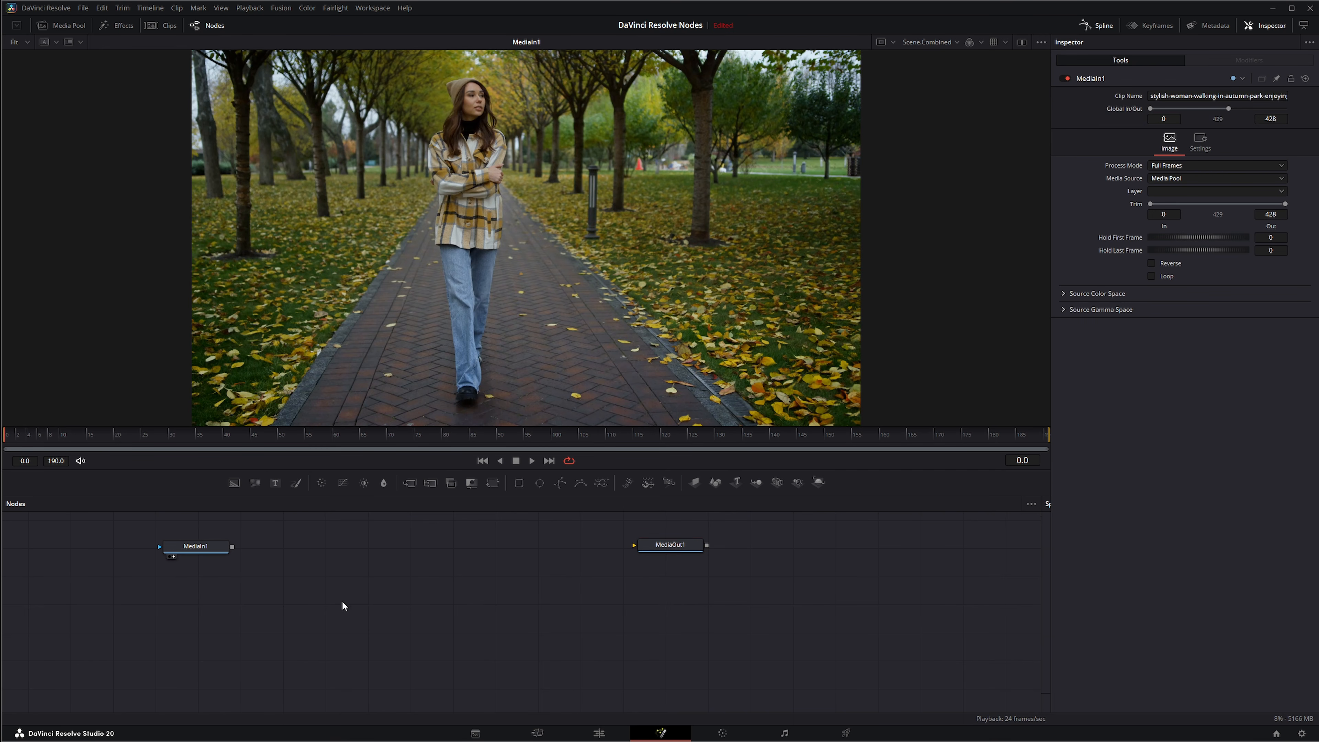
{"action": "key", "text": "shift+space"}
{"action": "type", "text": "fil"}
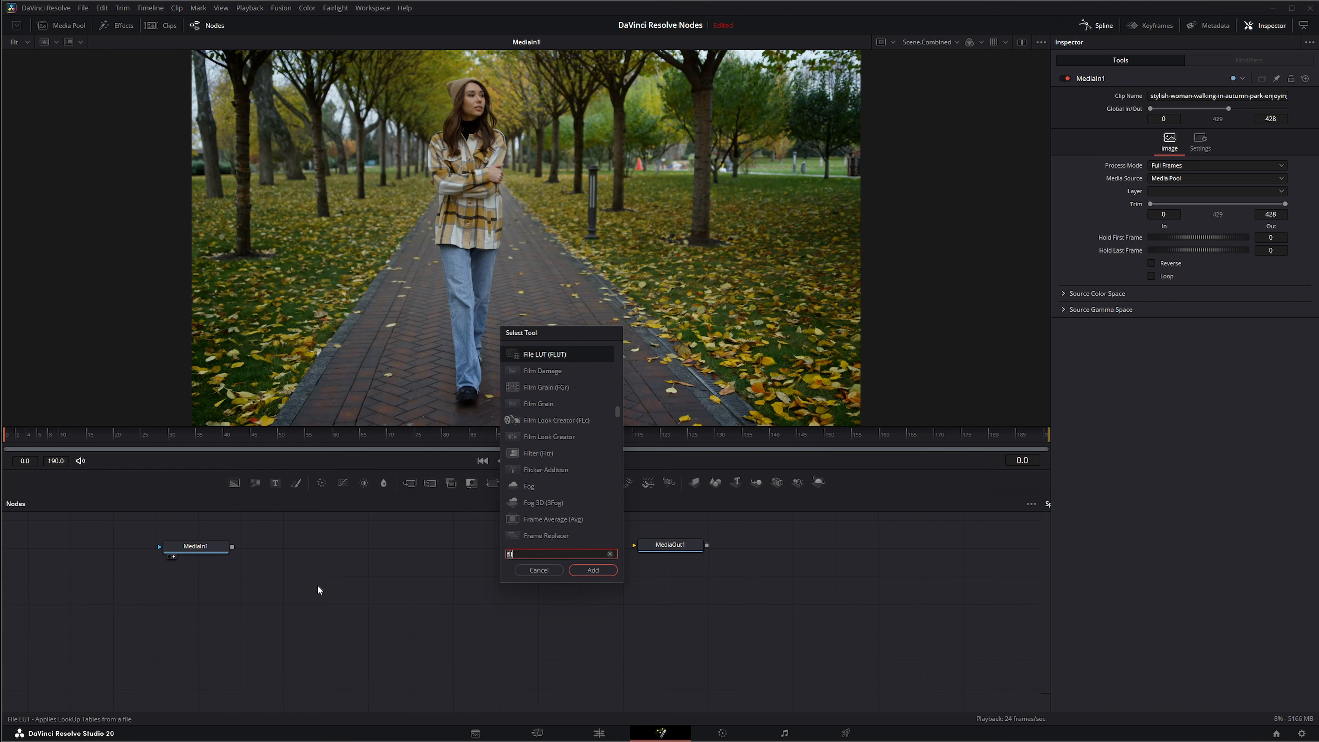
{"action": "key", "text": "BackSpace"}
{"action": "key", "text": "BackSpace"}
{"action": "key", "text": "BackSpace"}
{"action": "type", "text": "swit"}
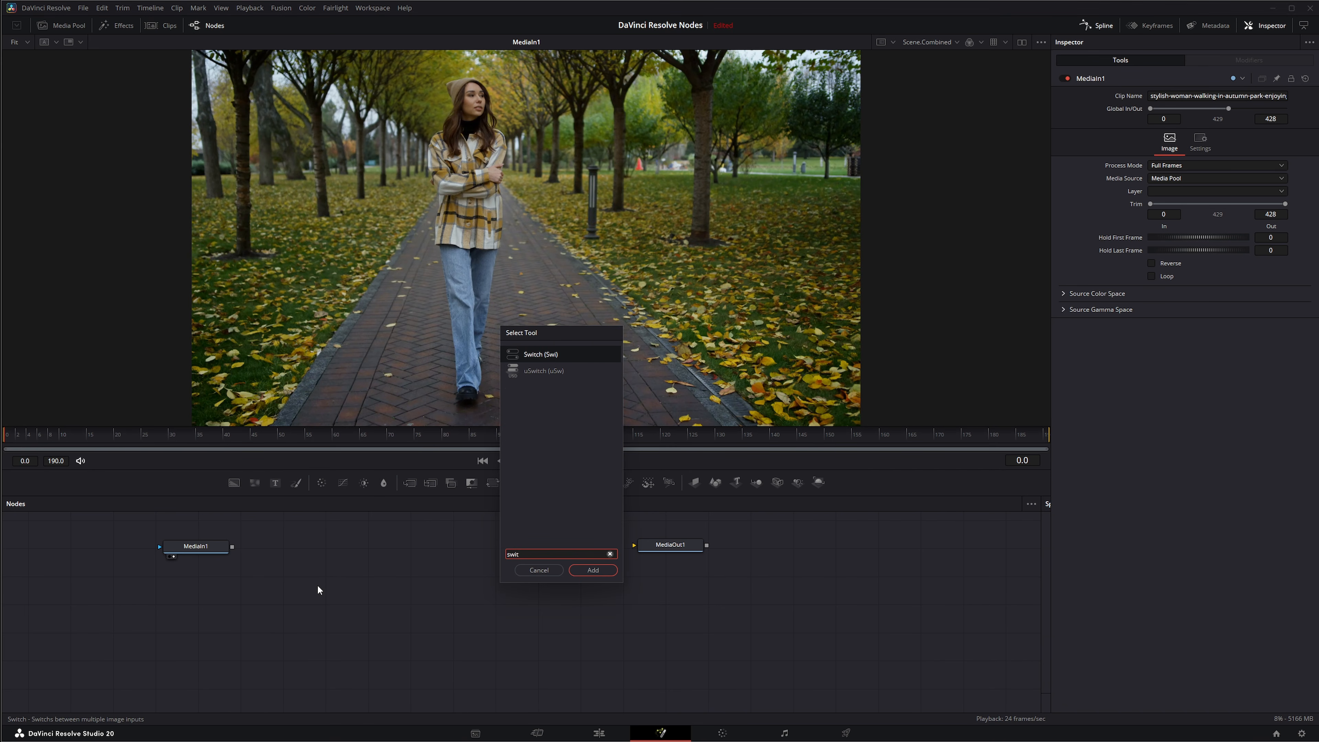
{"action": "left_click", "coordinate": [592, 570]}
{"action": "left_click_drag", "start_coordinate": [315, 586], "coordinate": [361, 574]}
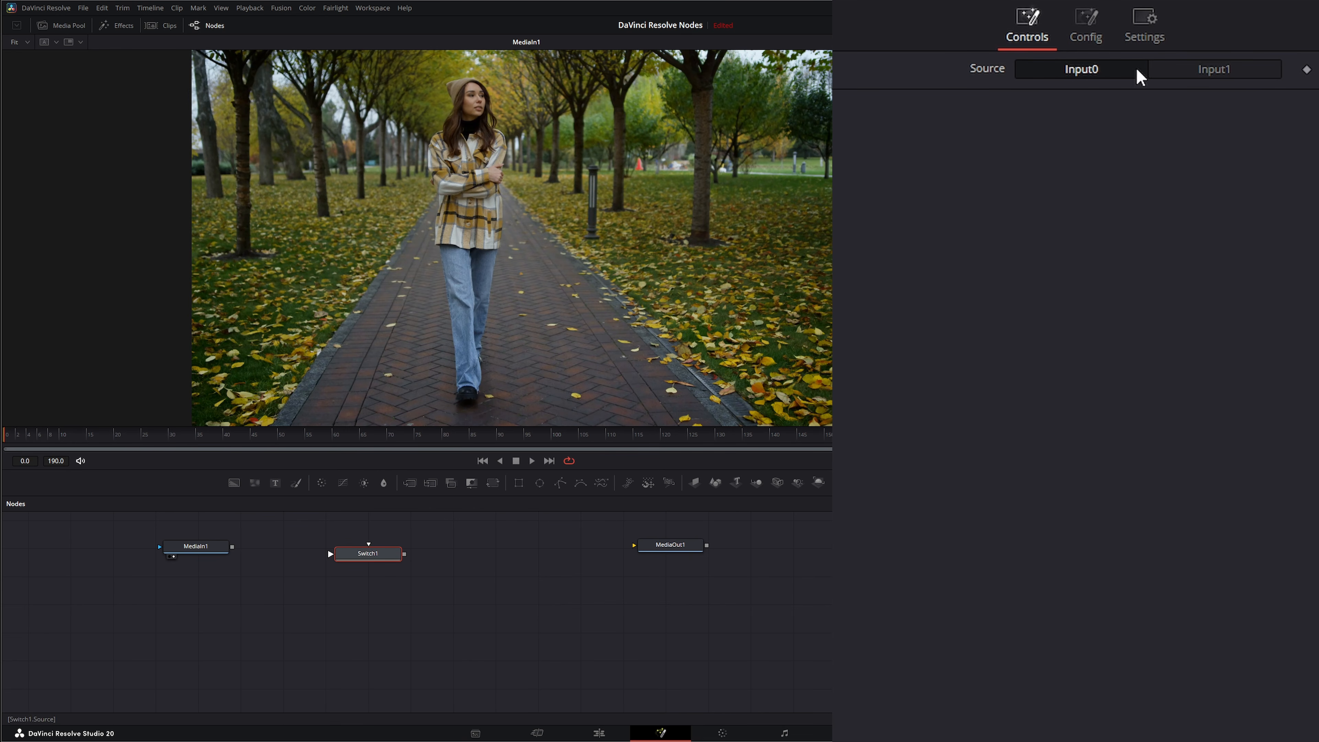
Set the Switch node's number of inputs to 3.
{"action": "left_click", "coordinate": [1085, 26]}
{"action": "left_click_drag", "start_coordinate": [1043, 68], "coordinate": [1212, 78]}
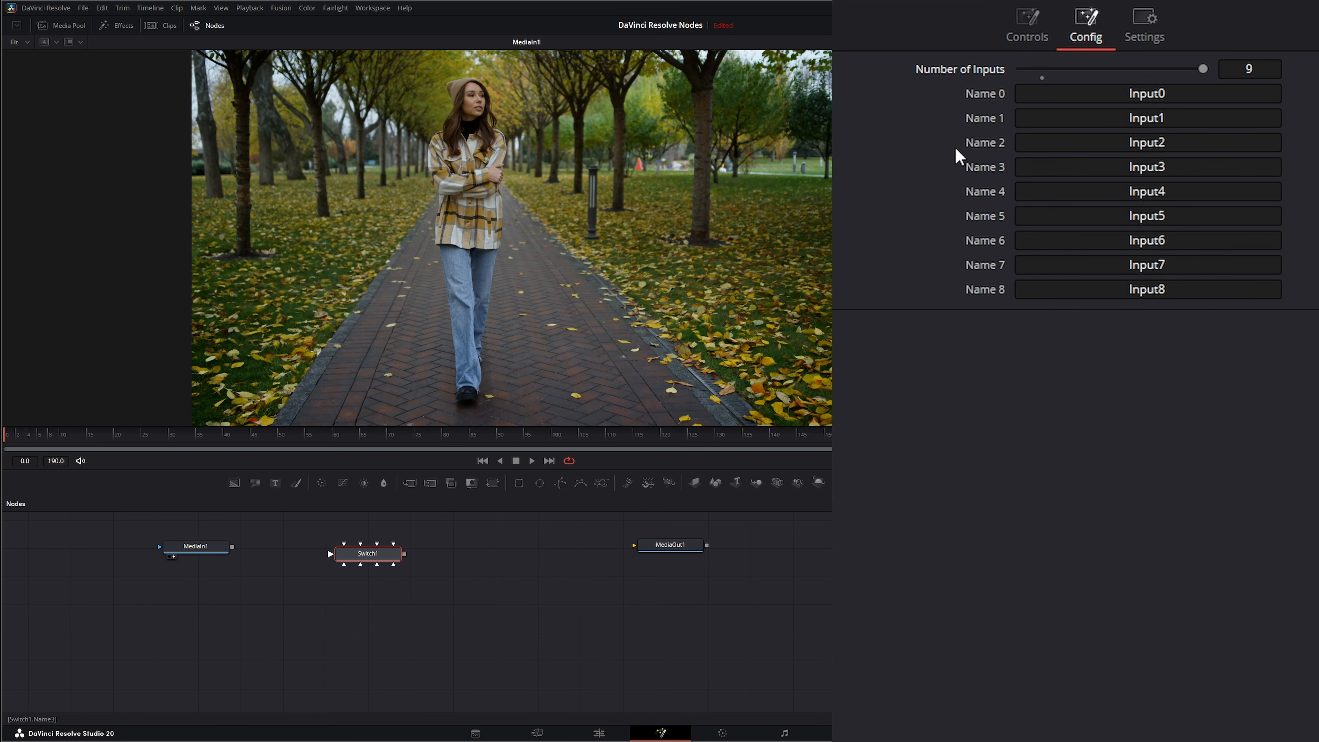
{"action": "left_click", "coordinate": [1192, 391]}
{"action": "type", "text": "2"}
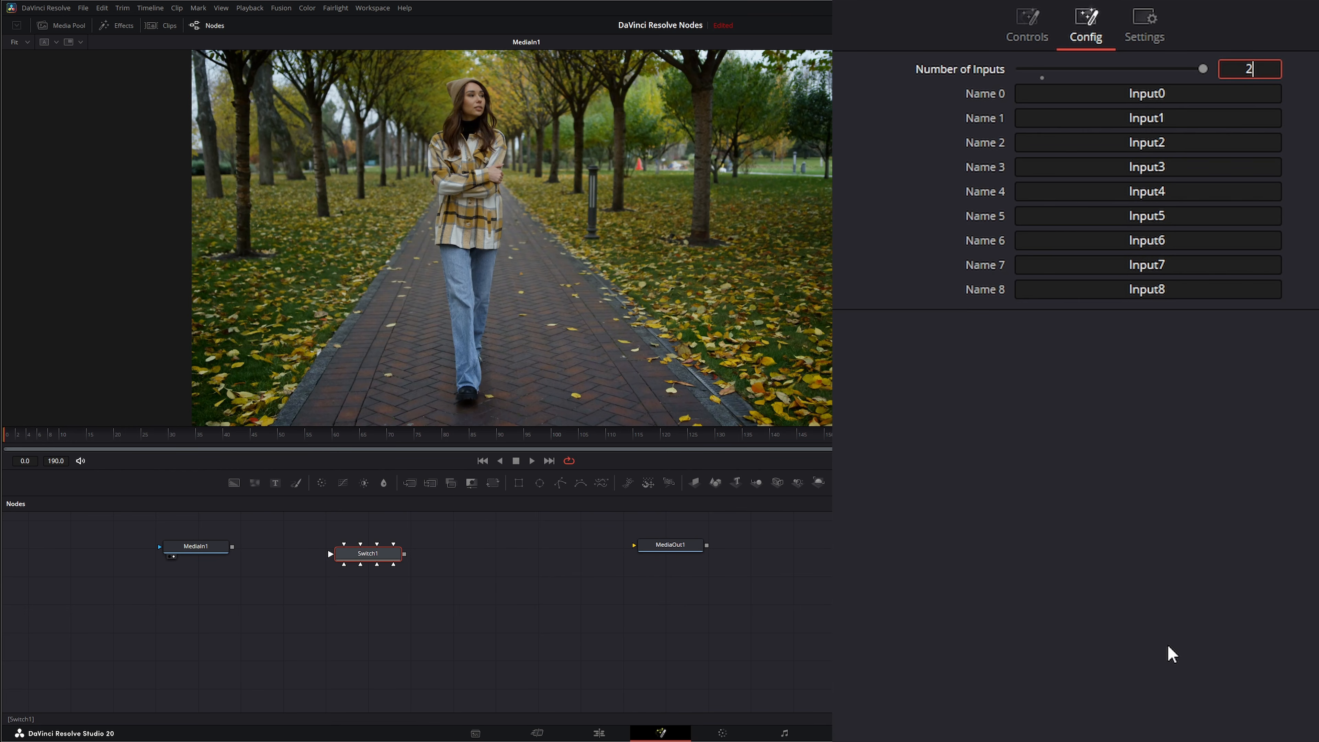
{"action": "type", "text": "0"}
{"action": "key", "text": "Tab"}
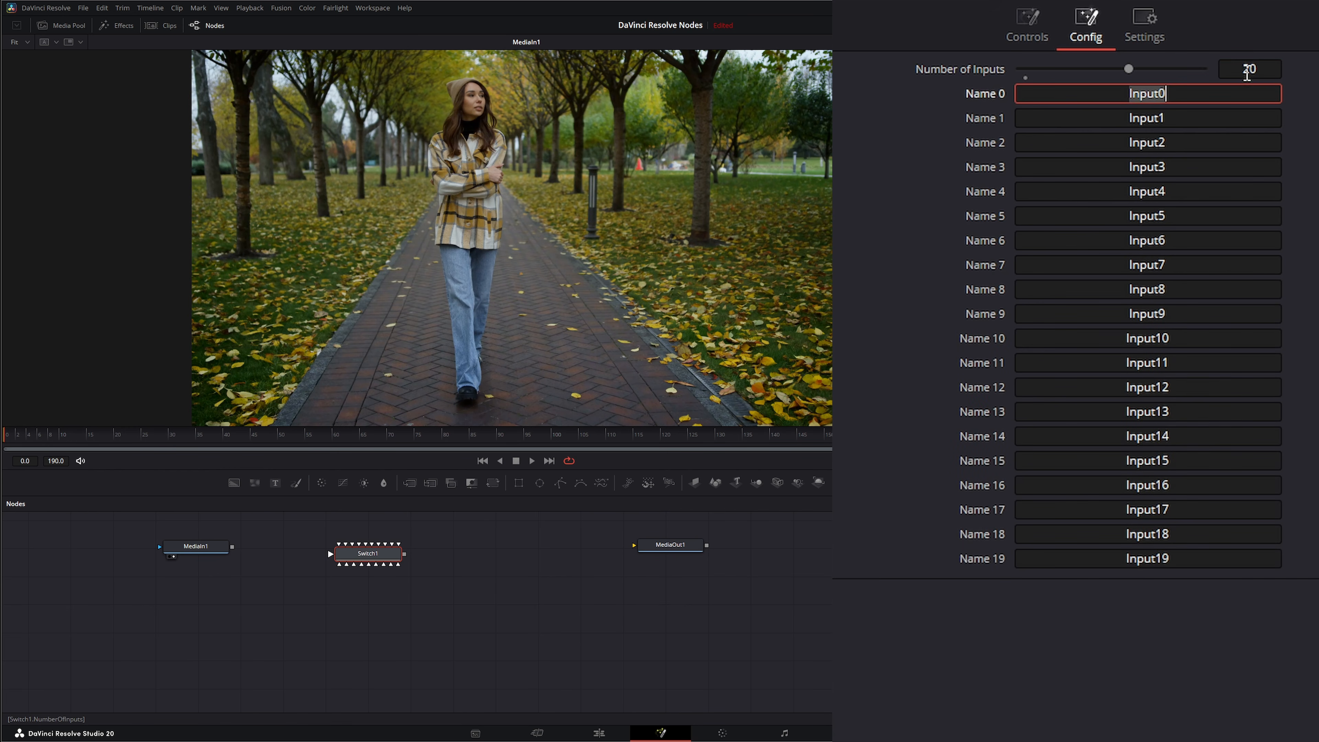
{"action": "left_click", "coordinate": [1256, 66]}
{"action": "type", "text": "3"}
{"action": "key", "text": "Tab"}
Rename the Switch node's first input to Media 1.
{"action": "left_click", "coordinate": [1168, 116]}
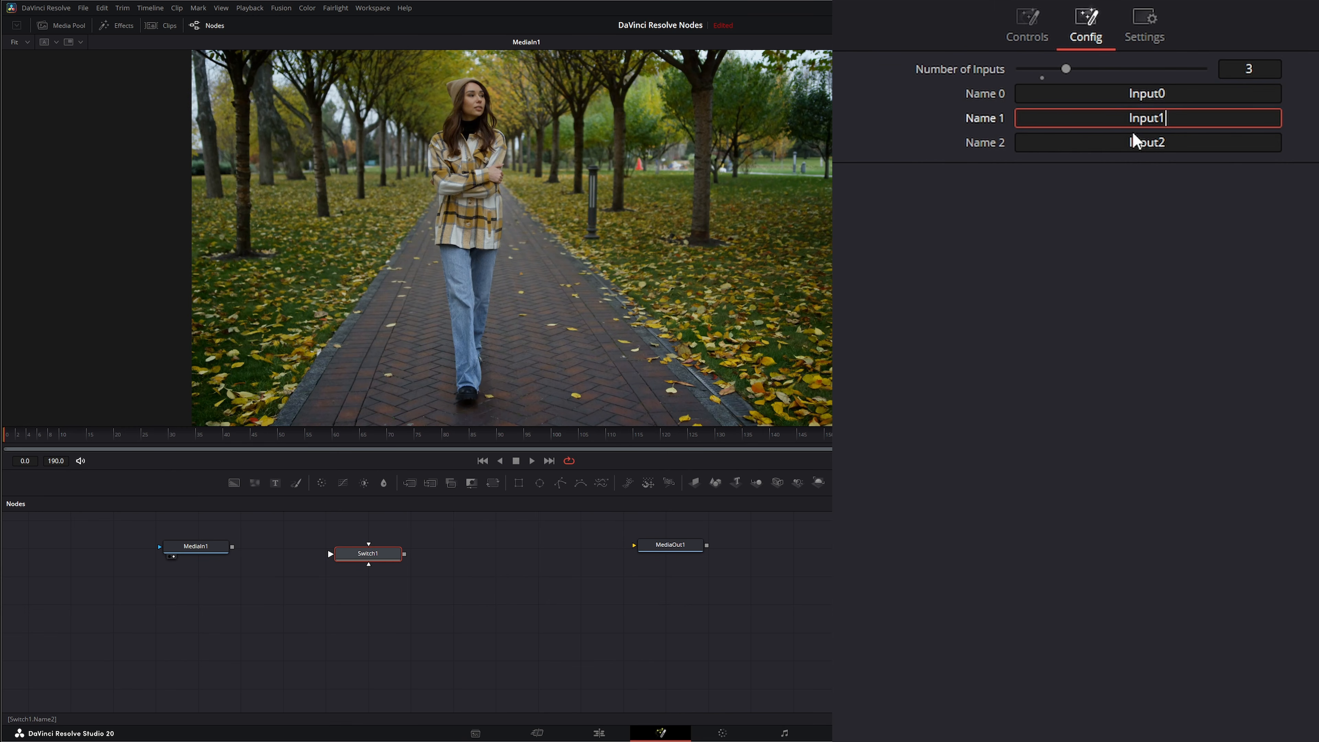
{"action": "double_click", "coordinate": [1142, 99]}
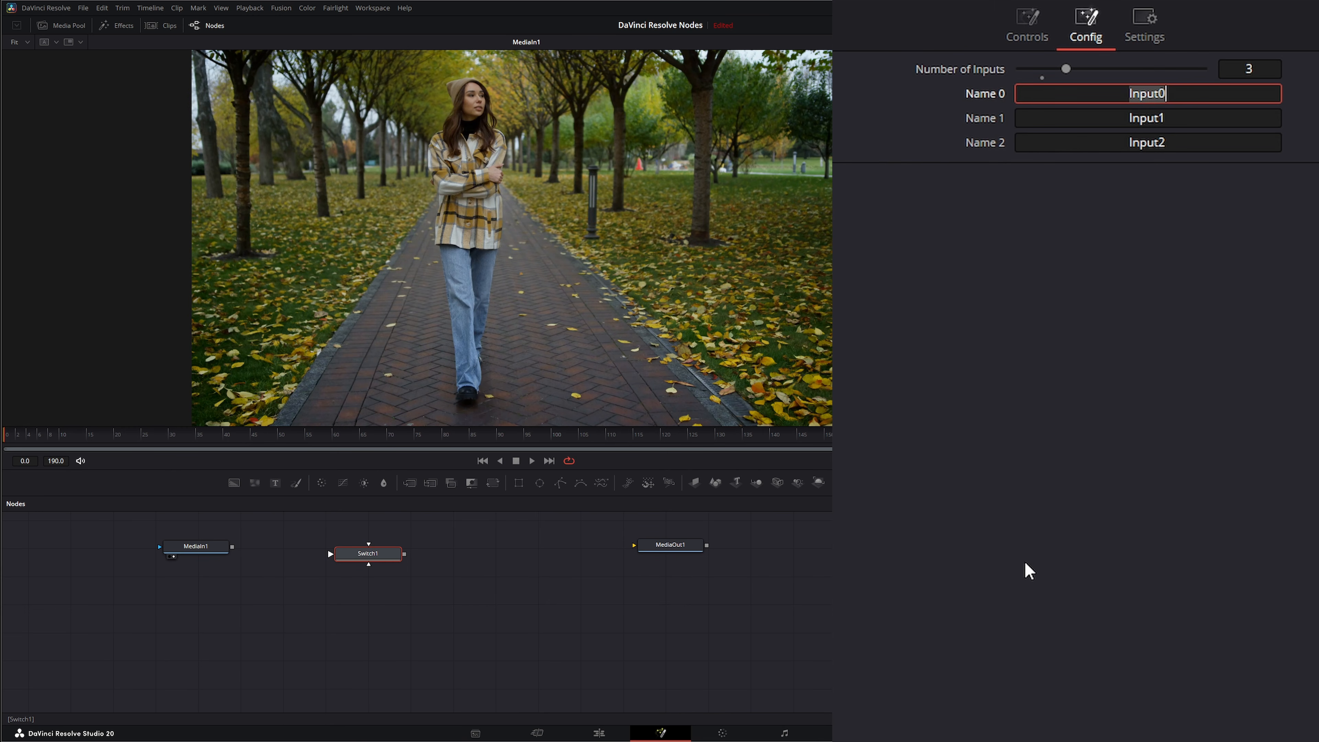
{"action": "type", "text": "Media 1"}
{"action": "key", "text": "Tab"}
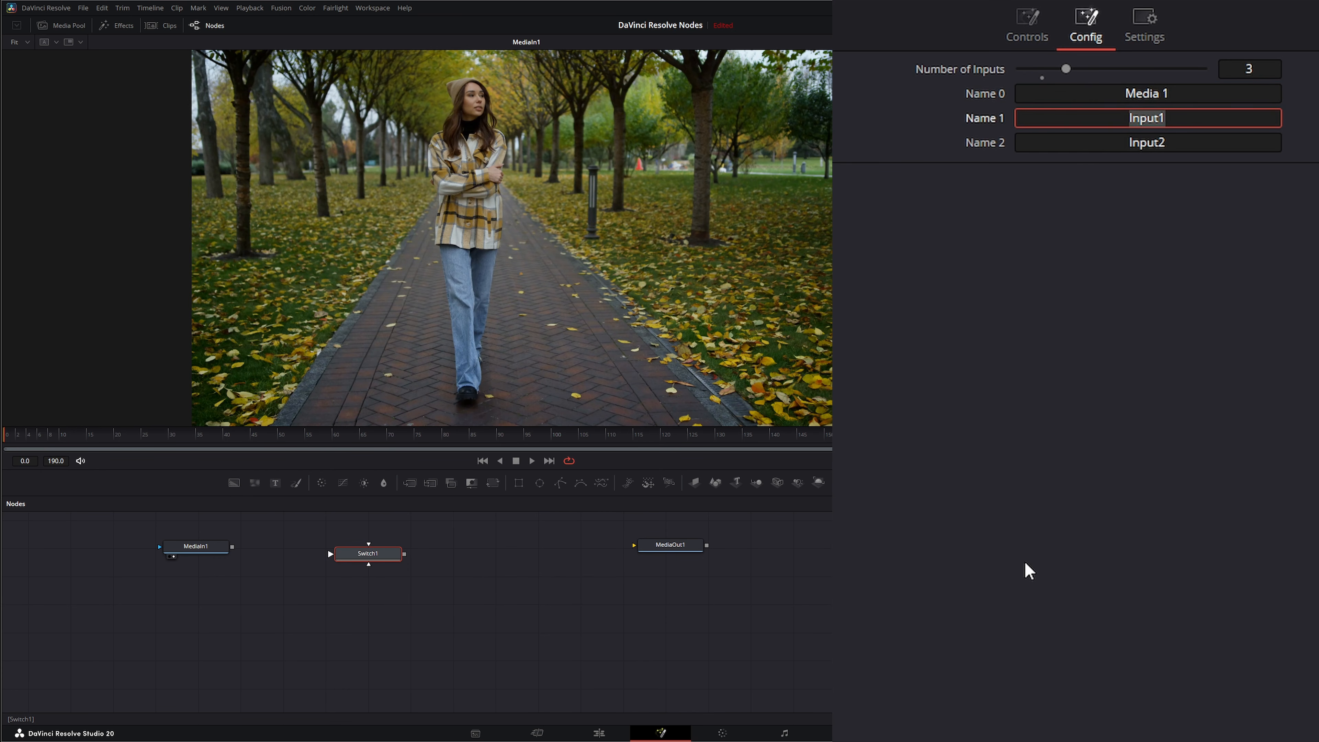
{"action": "left_click", "coordinate": [1124, 349]}
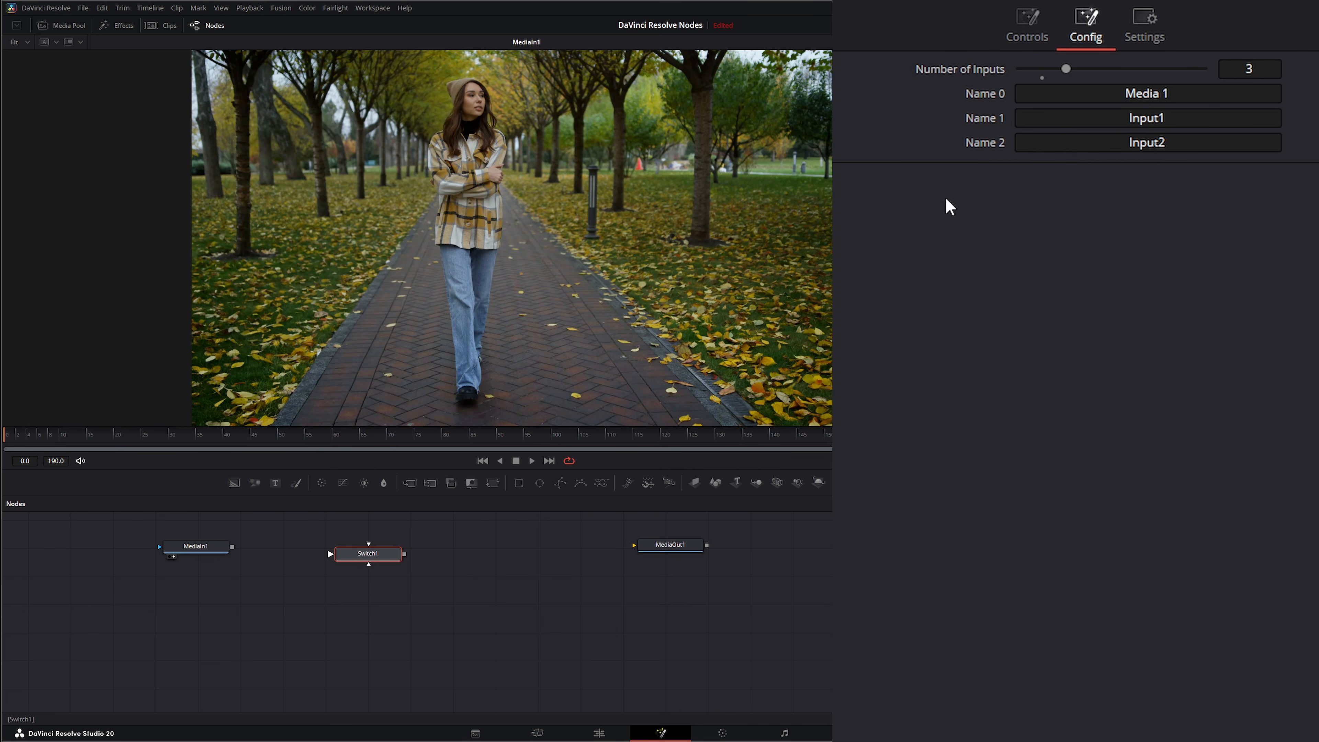
Reposition the MediaIn1 and Switch nodes in the node graph.
{"action": "left_click", "coordinate": [1295, 2]}
{"action": "left_click_drag", "start_coordinate": [202, 548], "coordinate": [215, 557]}
{"action": "left_click_drag", "start_coordinate": [310, 524], "coordinate": [442, 589]}
{"action": "left_click_drag", "start_coordinate": [370, 554], "coordinate": [406, 563]}
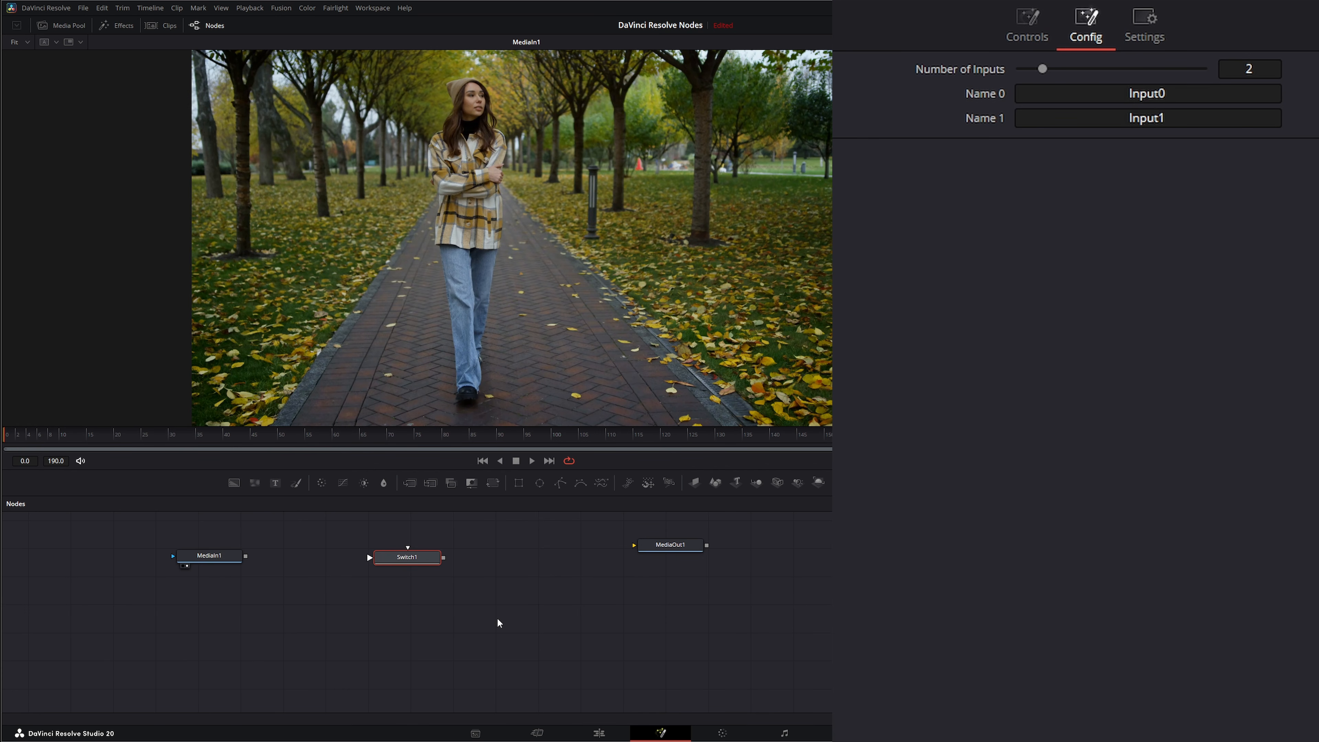
{"action": "left_click_drag", "start_coordinate": [223, 562], "coordinate": [236, 564]}
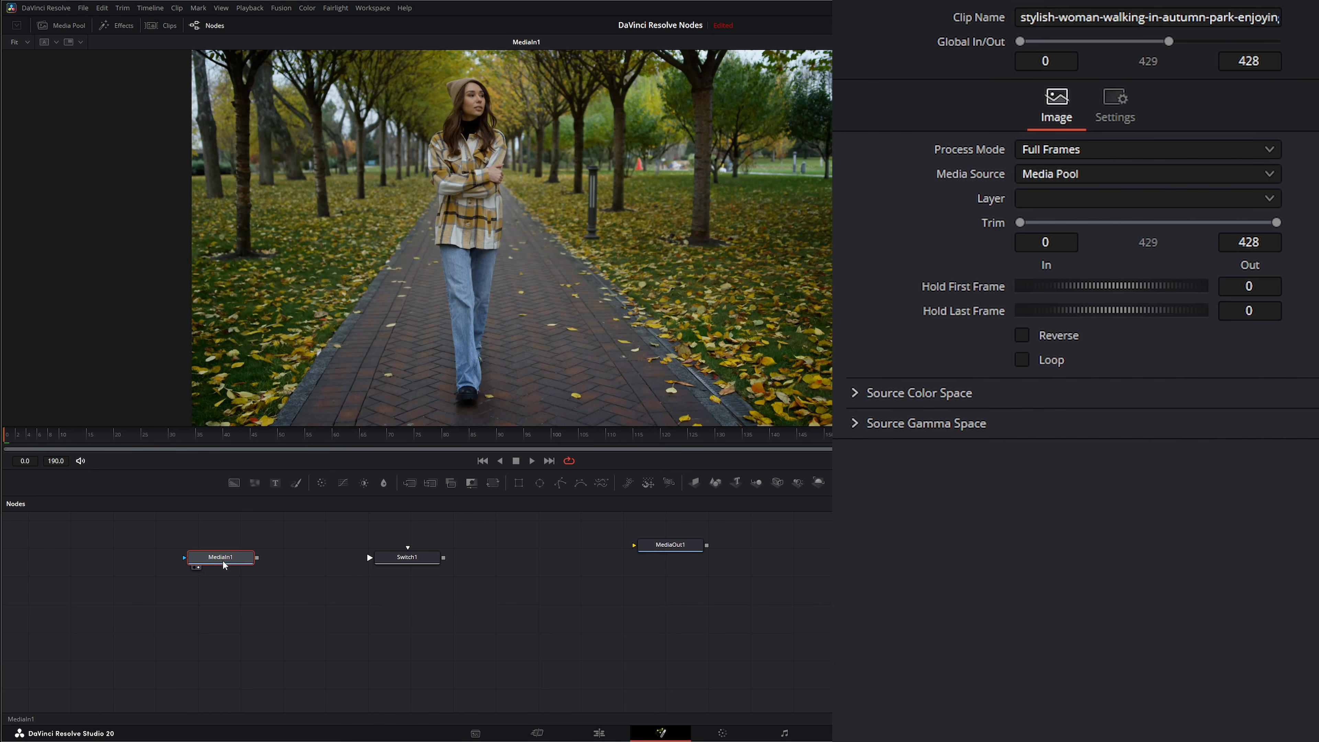
Insert a File LUT node after MediaIn1 and load the BMPCC4K_6K_Buttery_Eterna_v2.cube LUT into it.
{"action": "key", "text": "shift+space"}
{"action": "type", "text": "fil"}
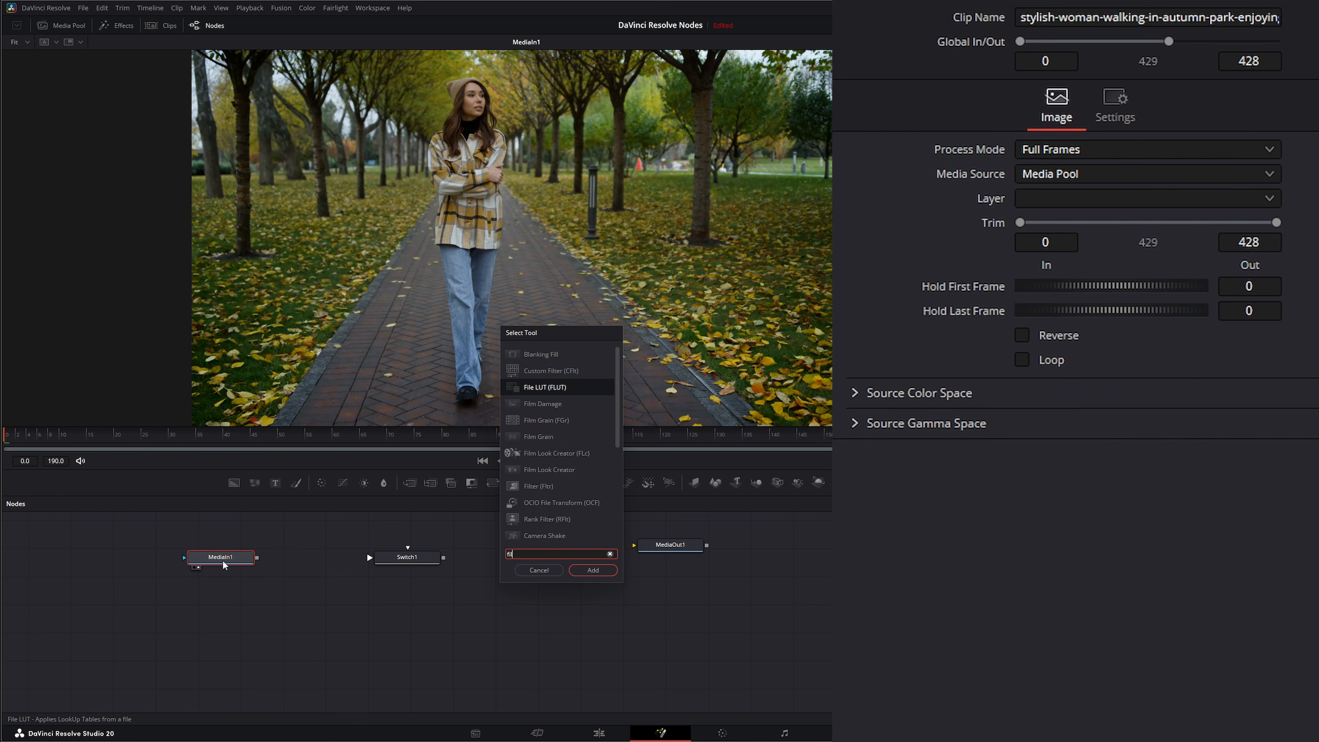
{"action": "key", "text": "Return"}
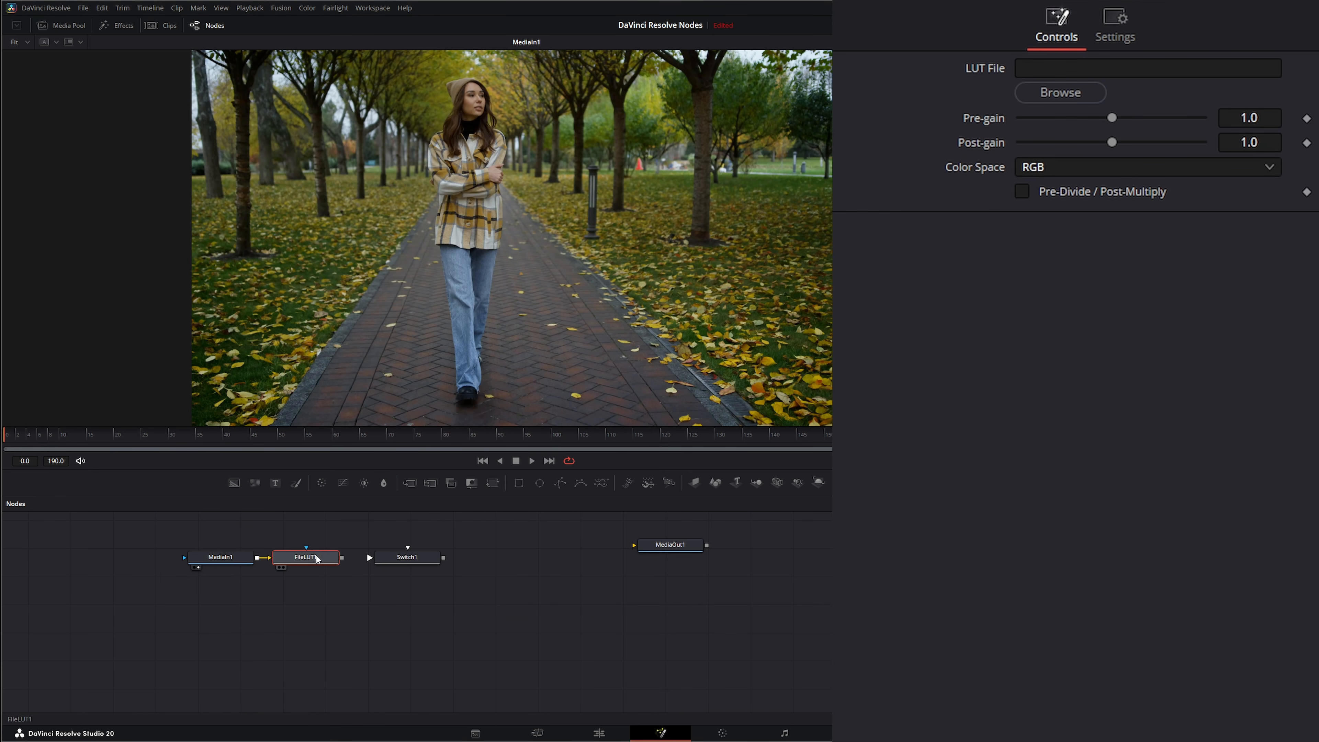
{"action": "left_click", "coordinate": [1055, 95]}
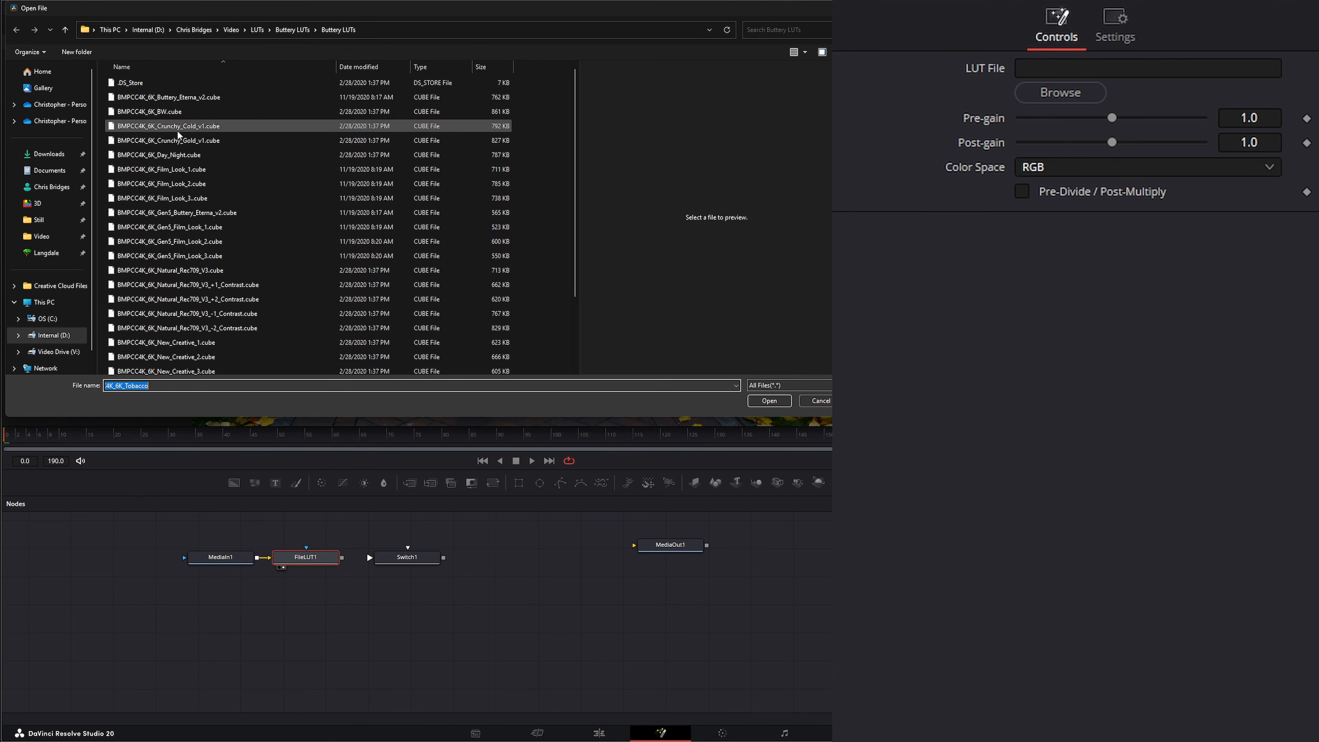
{"action": "double_click", "coordinate": [185, 97]}
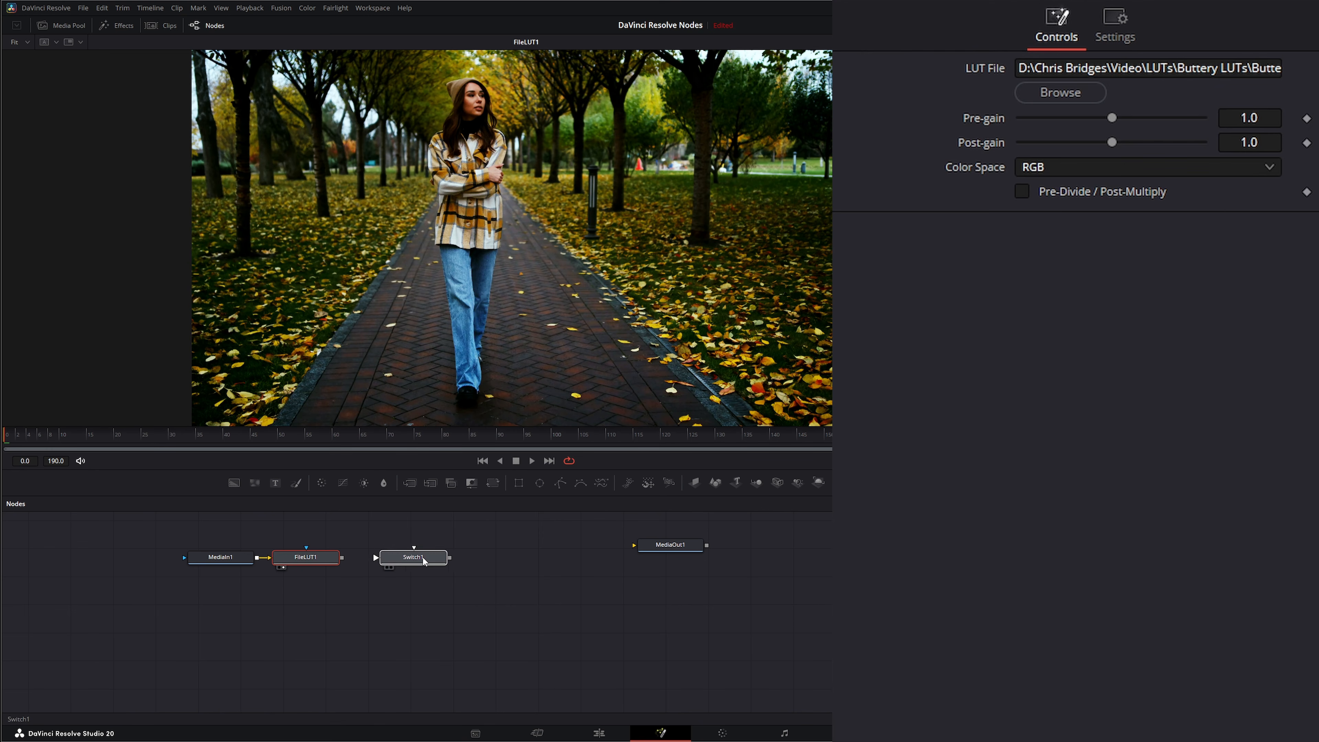
Connect FileLUT1's output to the Switch node's first input.
{"action": "left_click_drag", "start_coordinate": [417, 558], "coordinate": [429, 558]}
{"action": "left_click_drag", "start_coordinate": [341, 558], "coordinate": [380, 558]}
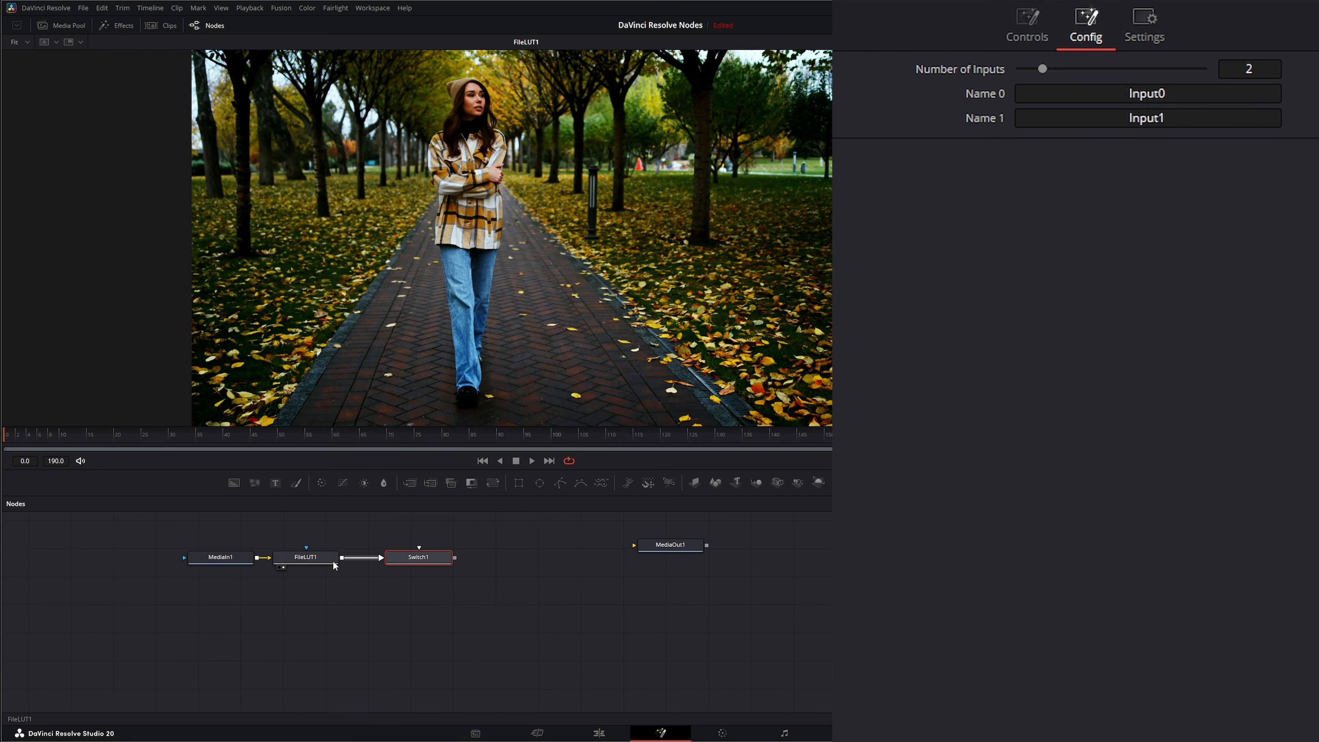
Copy FileLUT1 and paste two duplicate File LUT nodes.
{"action": "left_click", "coordinate": [325, 560]}
{"action": "key", "text": "ctrl+c"}
{"action": "key", "text": "ctrl+v"}
{"action": "key", "text": "ctrl+v"}
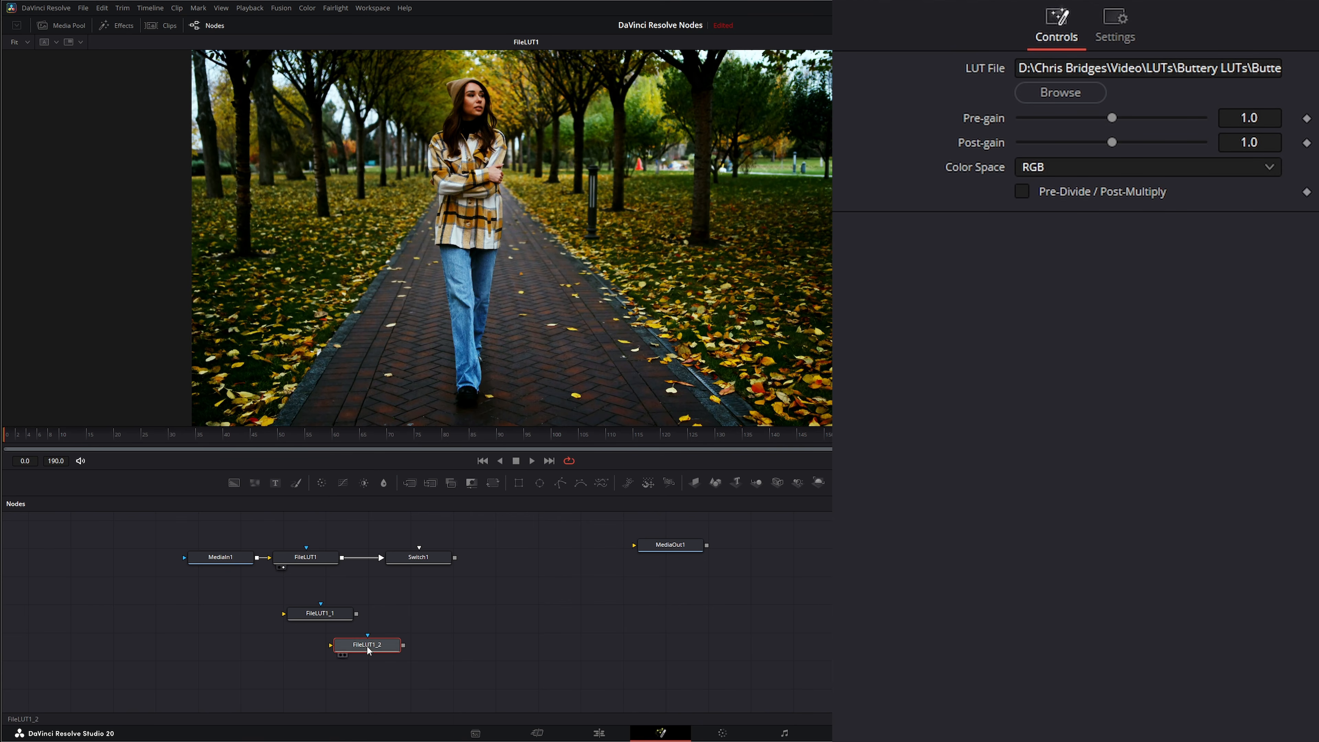
Arrange the two duplicate LUT nodes below FileLUT1 and connect MediaIn1's output to FileLUT1_1.
{"action": "left_click_drag", "start_coordinate": [314, 618], "coordinate": [304, 593]}
{"action": "left_click_drag", "start_coordinate": [373, 650], "coordinate": [320, 619]}
{"action": "left_click_drag", "start_coordinate": [257, 557], "coordinate": [318, 592]}
View FileLUT1_1 and load the BMPCC4K_6K_Crunchy_Cold_v1.cube LUT into it.
{"action": "left_click", "coordinate": [318, 590]}
{"action": "key", "text": "1"}
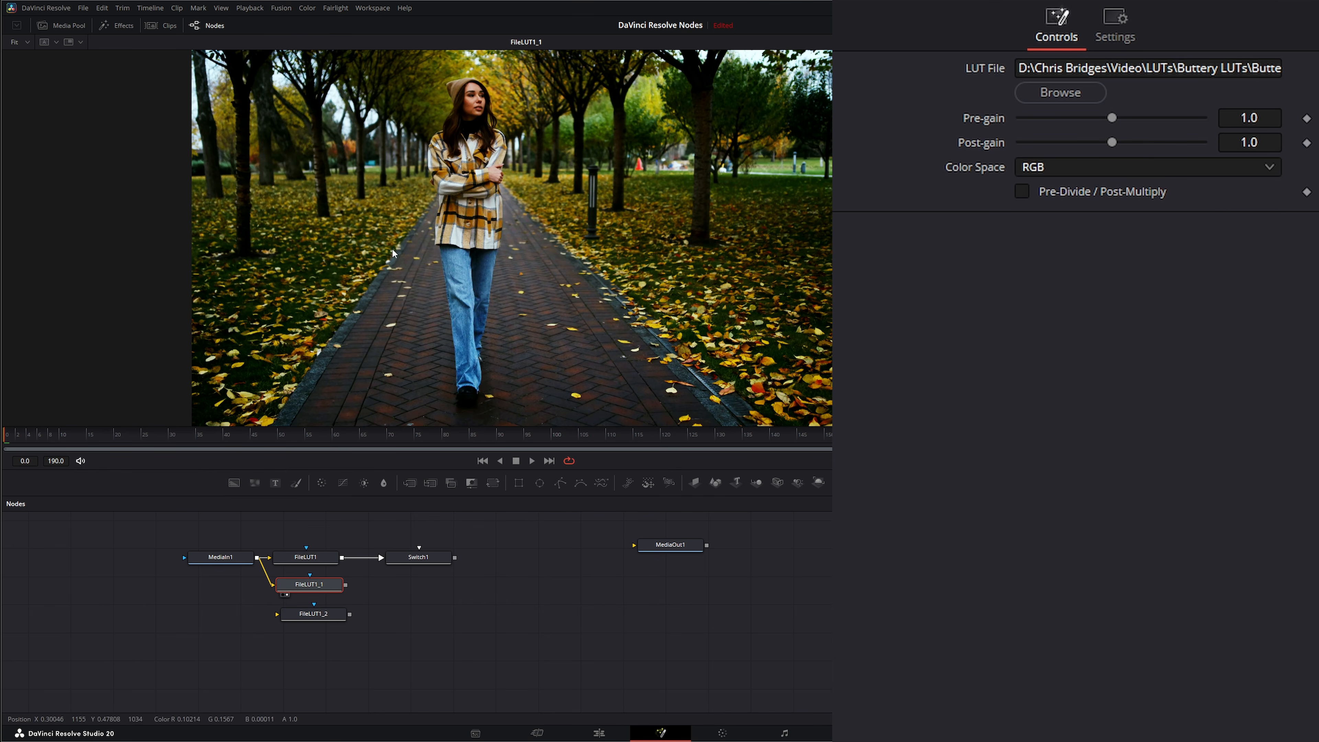
{"action": "left_click", "coordinate": [1060, 95]}
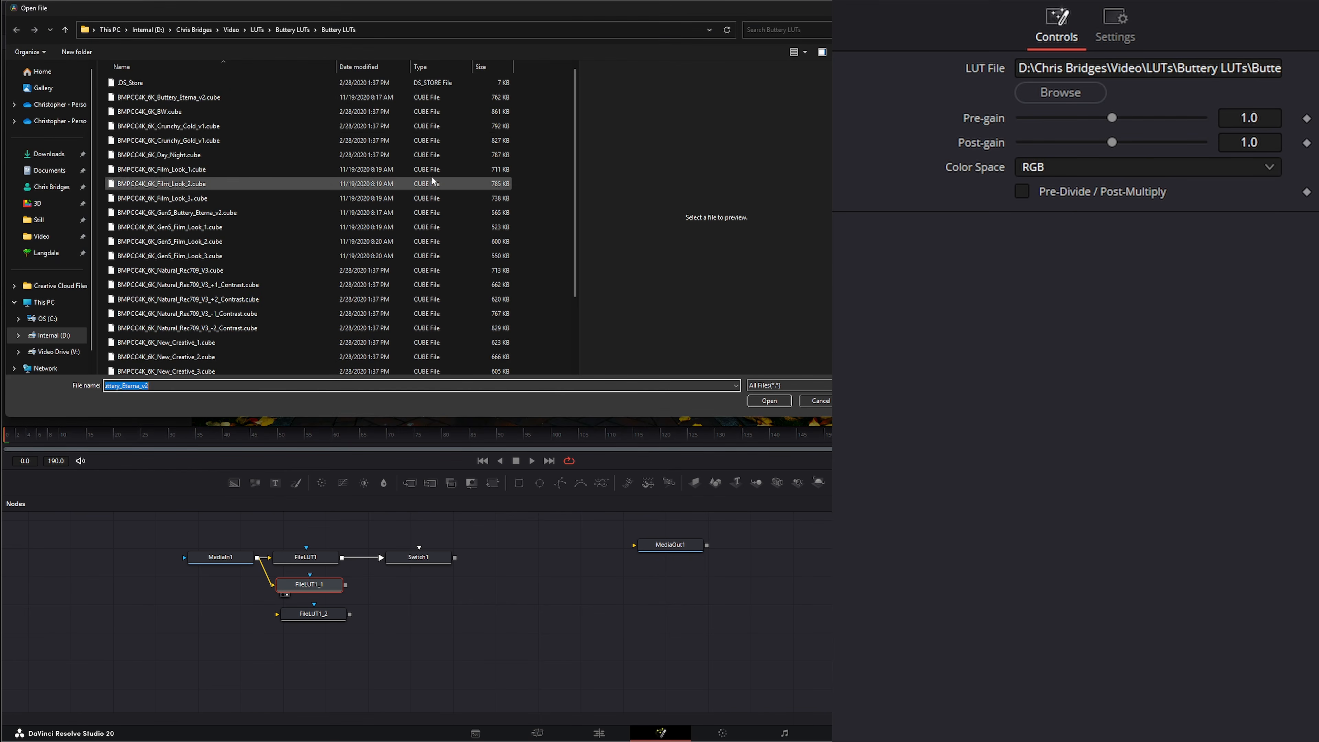
{"action": "double_click", "coordinate": [179, 128]}
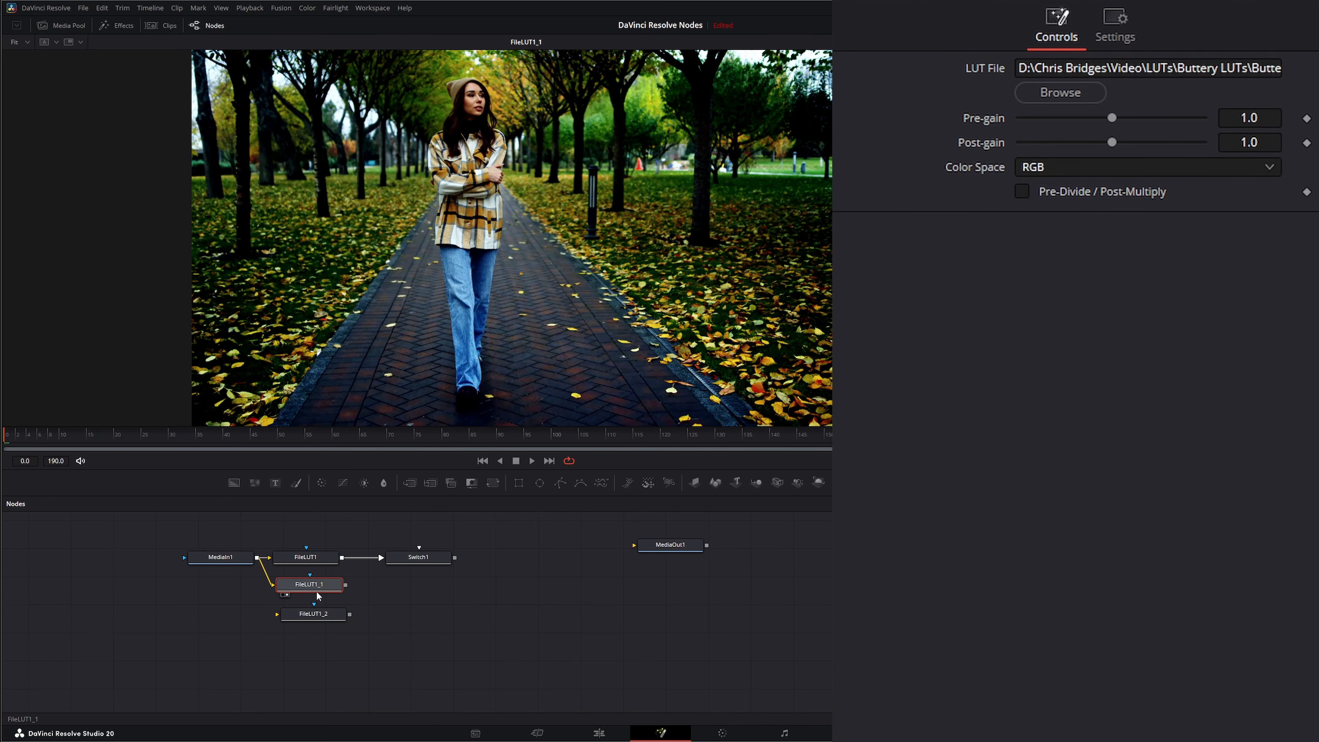
Connect MediaIn1 to FileLUT1_2 and load the BMPCC4K_6K_Soft_Cold_v1.cube LUT into it.
{"action": "left_click_drag", "start_coordinate": [314, 561], "coordinate": [363, 304]}
{"action": "left_click", "coordinate": [324, 612]}
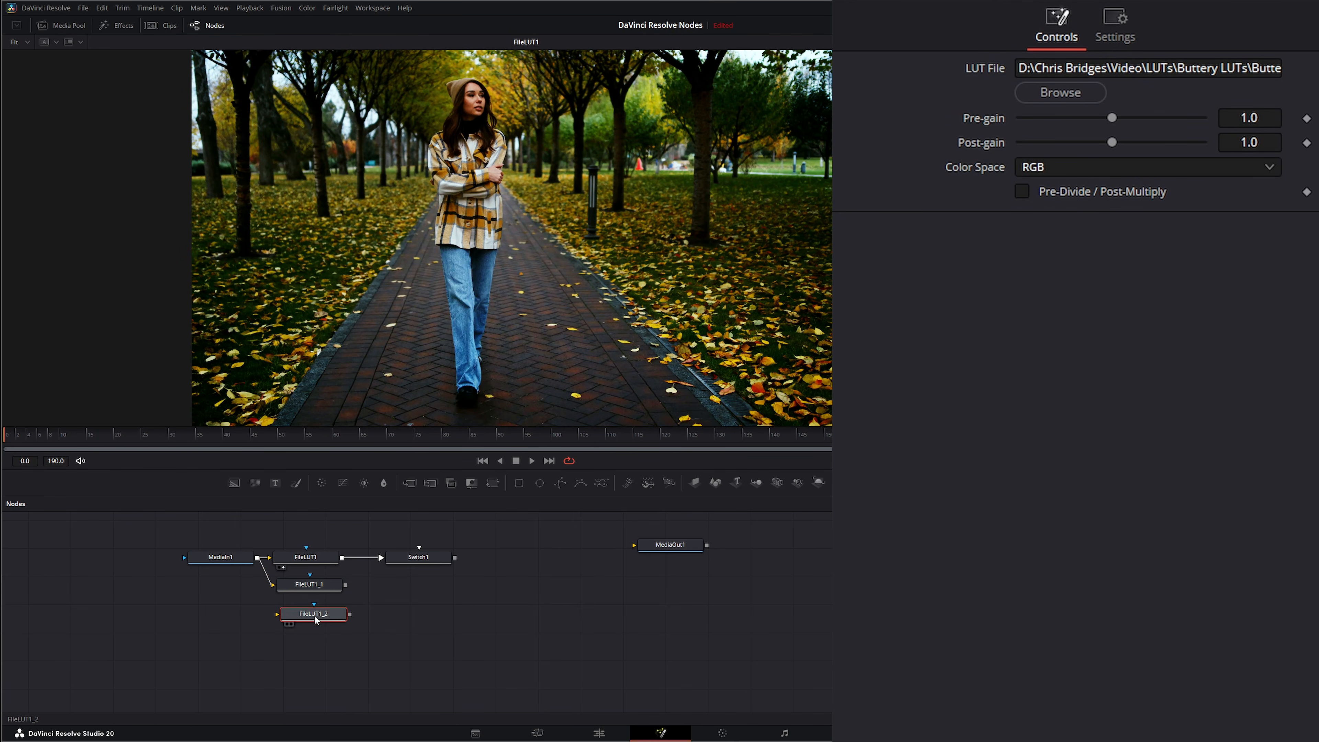
{"action": "left_click_drag", "start_coordinate": [257, 557], "coordinate": [289, 622]}
{"action": "left_click", "coordinate": [1059, 93]}
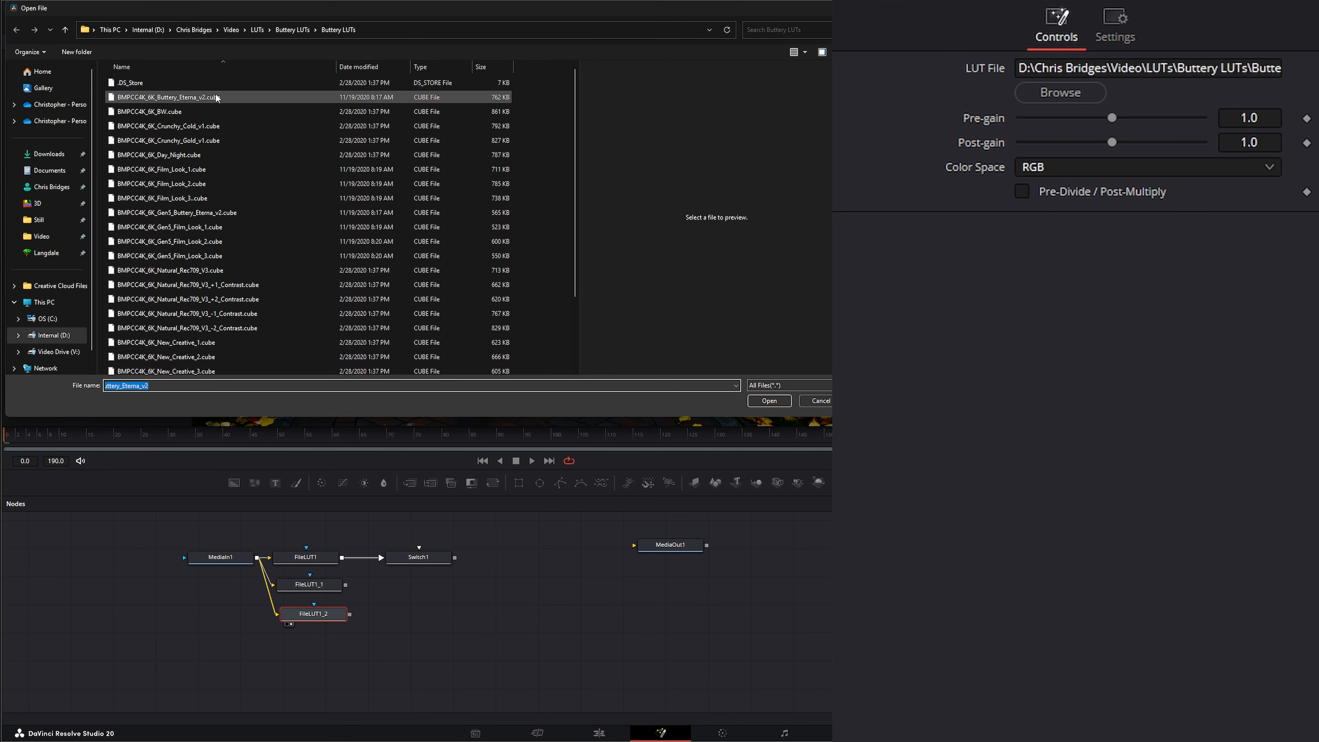
{"action": "scroll", "coordinate": [218, 200], "scroll_direction": "down", "scroll_amount": 2}
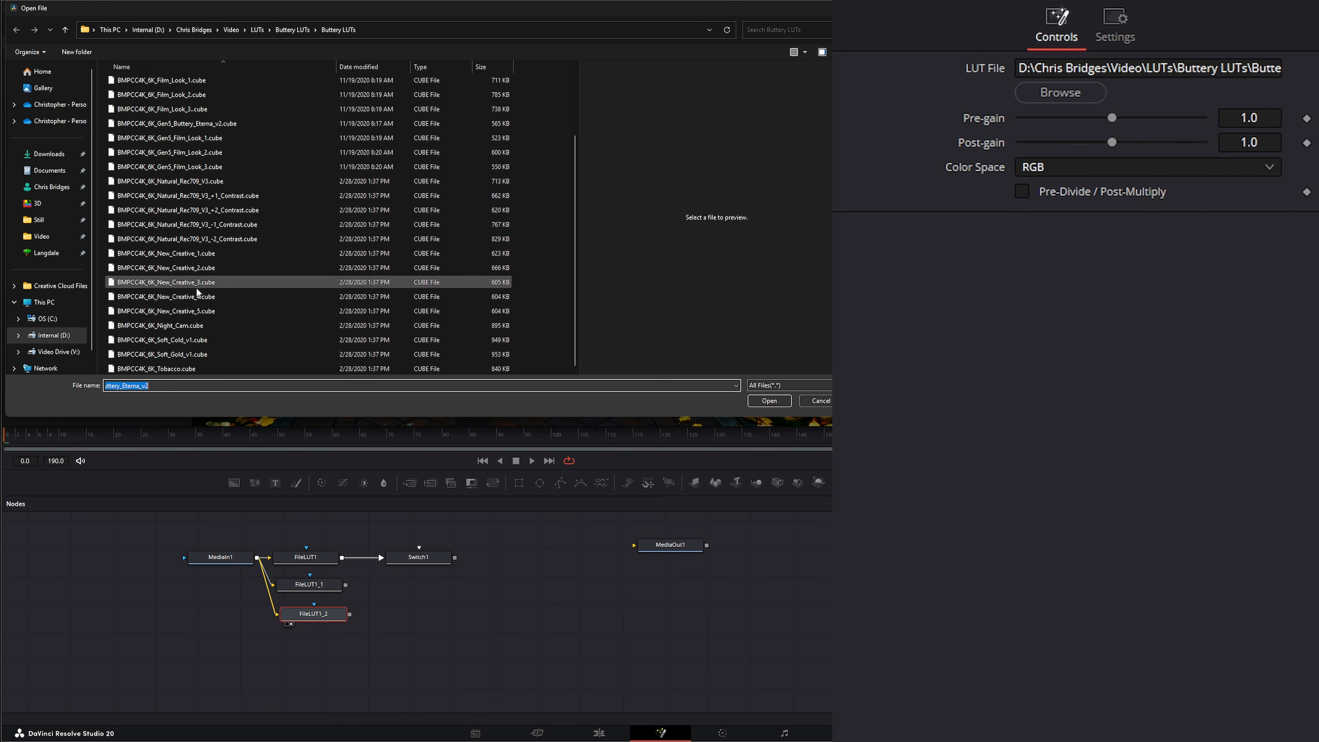
{"action": "double_click", "coordinate": [197, 340]}
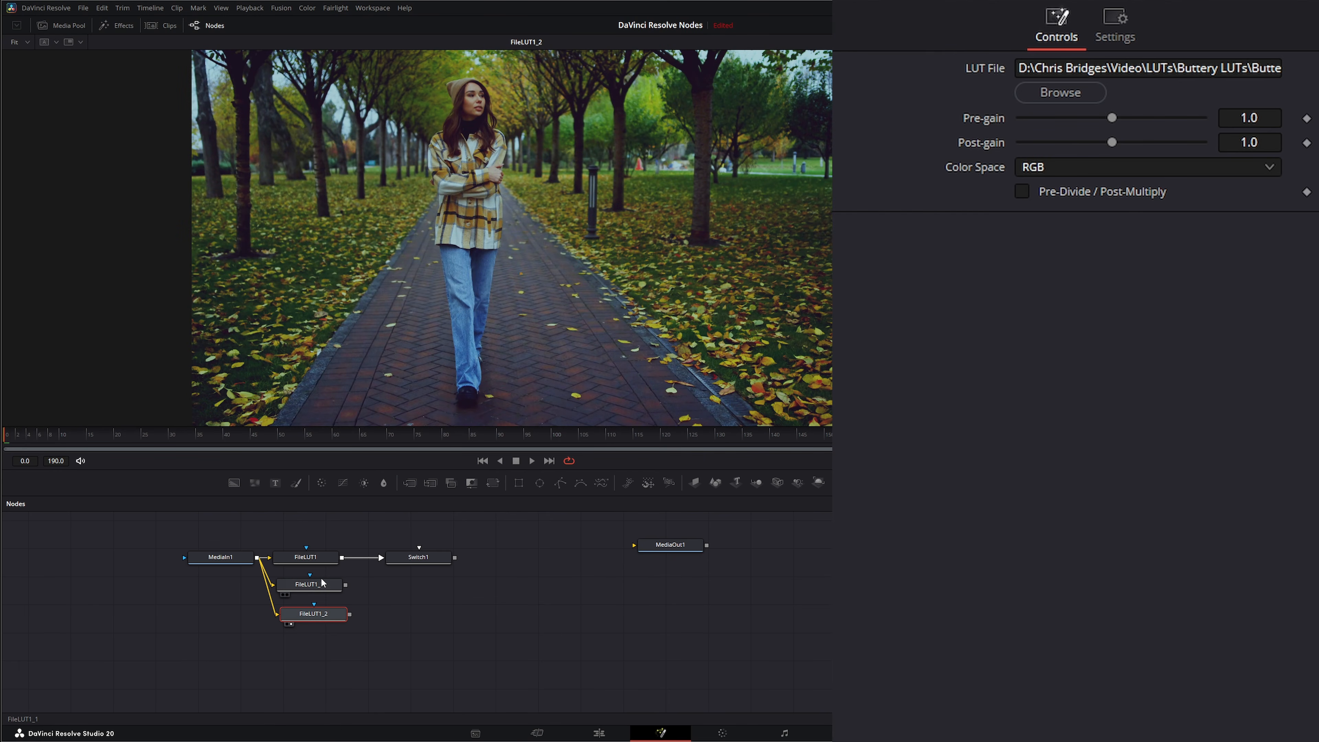
Connect FileLUT1_1 to the Switch node and set its number of inputs to 3.
{"action": "left_click_drag", "start_coordinate": [345, 585], "coordinate": [419, 552]}
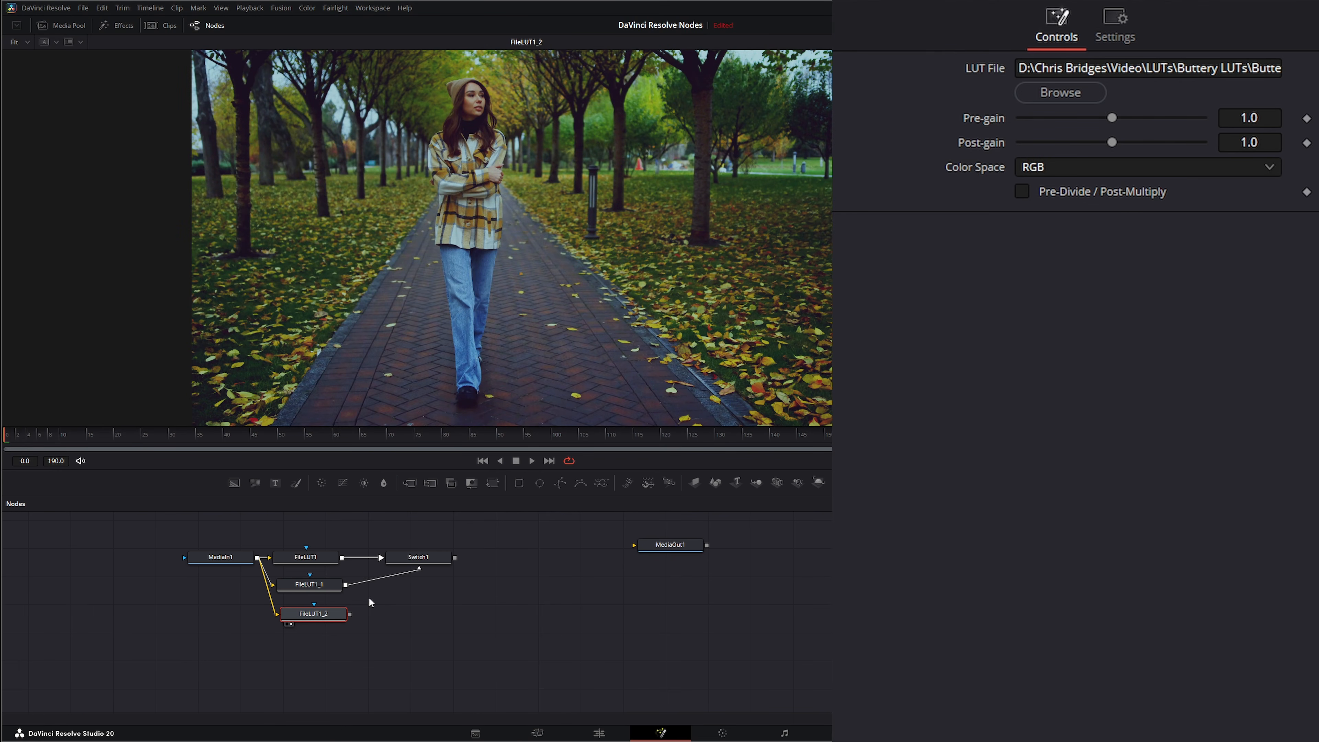
{"action": "left_click", "coordinate": [418, 557]}
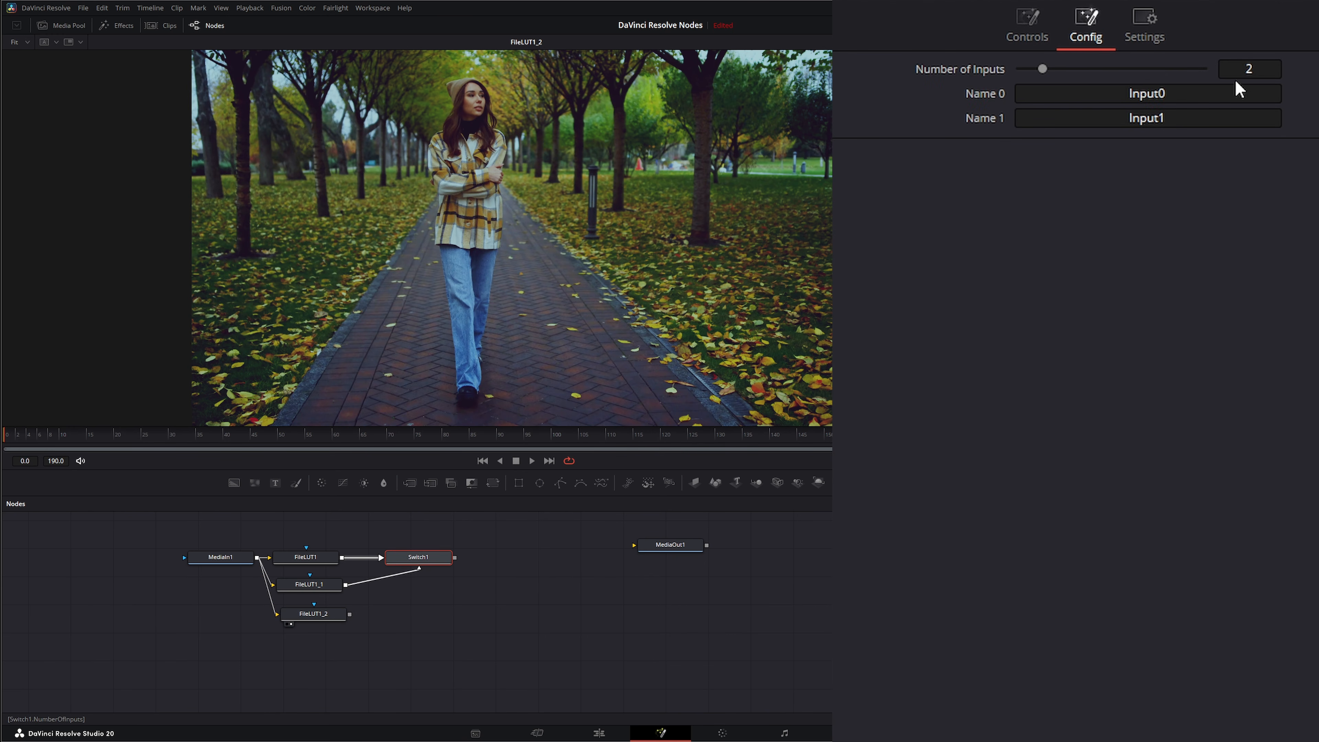
{"action": "left_click_drag", "start_coordinate": [1043, 70], "coordinate": [1065, 70]}
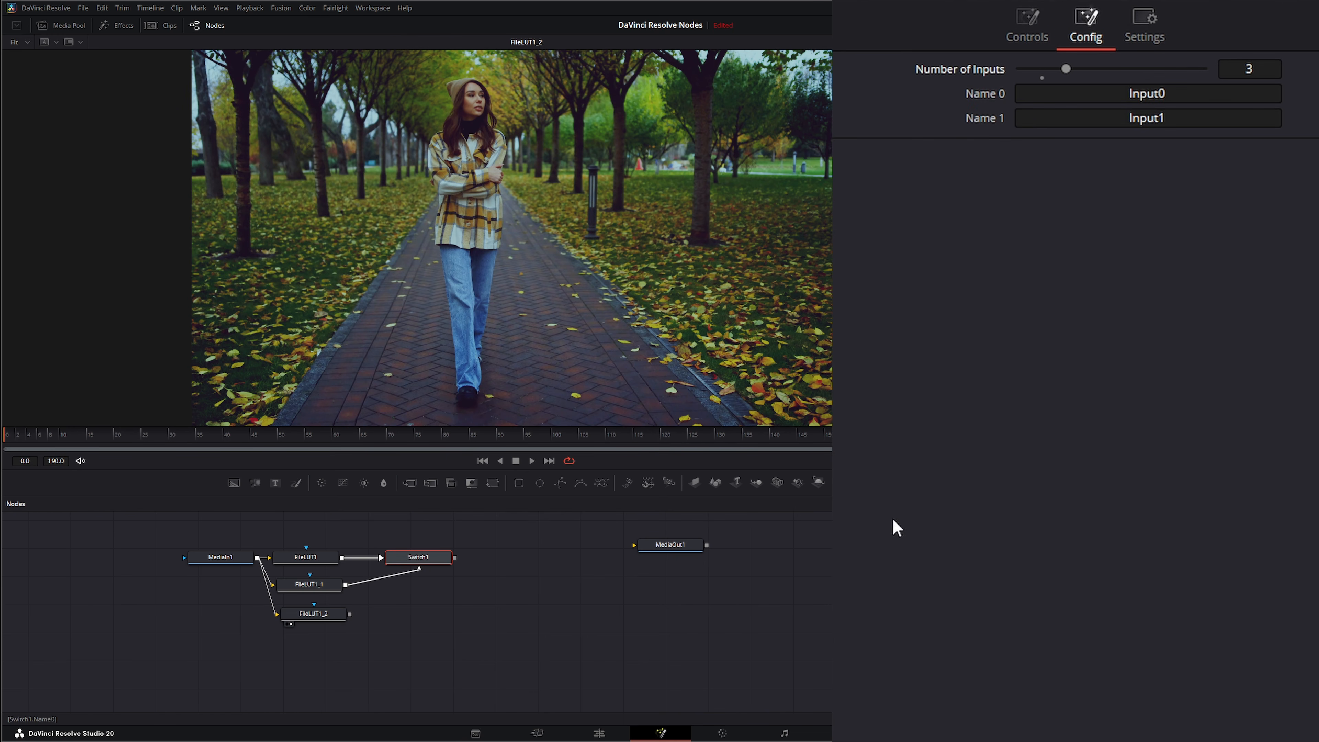
Connect FileLUT1_2 to the Switch node's third input and view the Switch node.
{"action": "left_click_drag", "start_coordinate": [349, 613], "coordinate": [444, 557]}
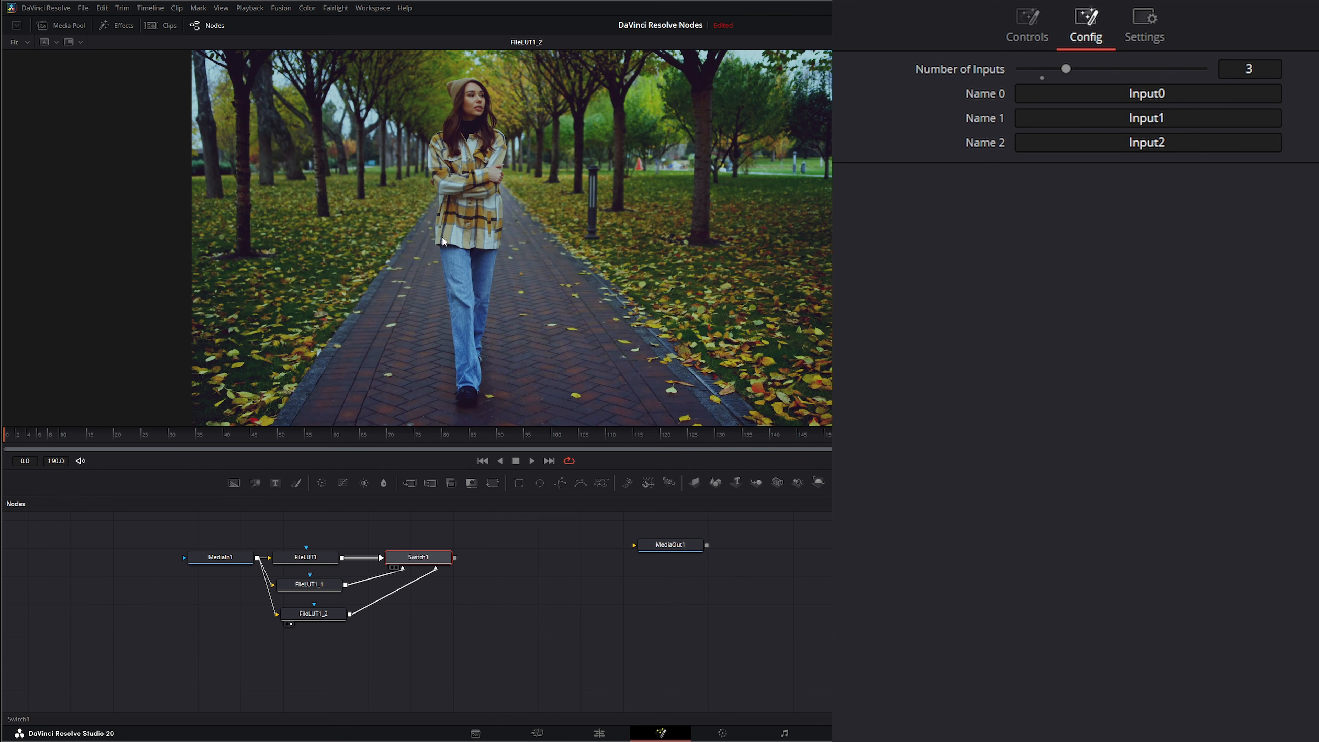
{"action": "key", "text": "1"}
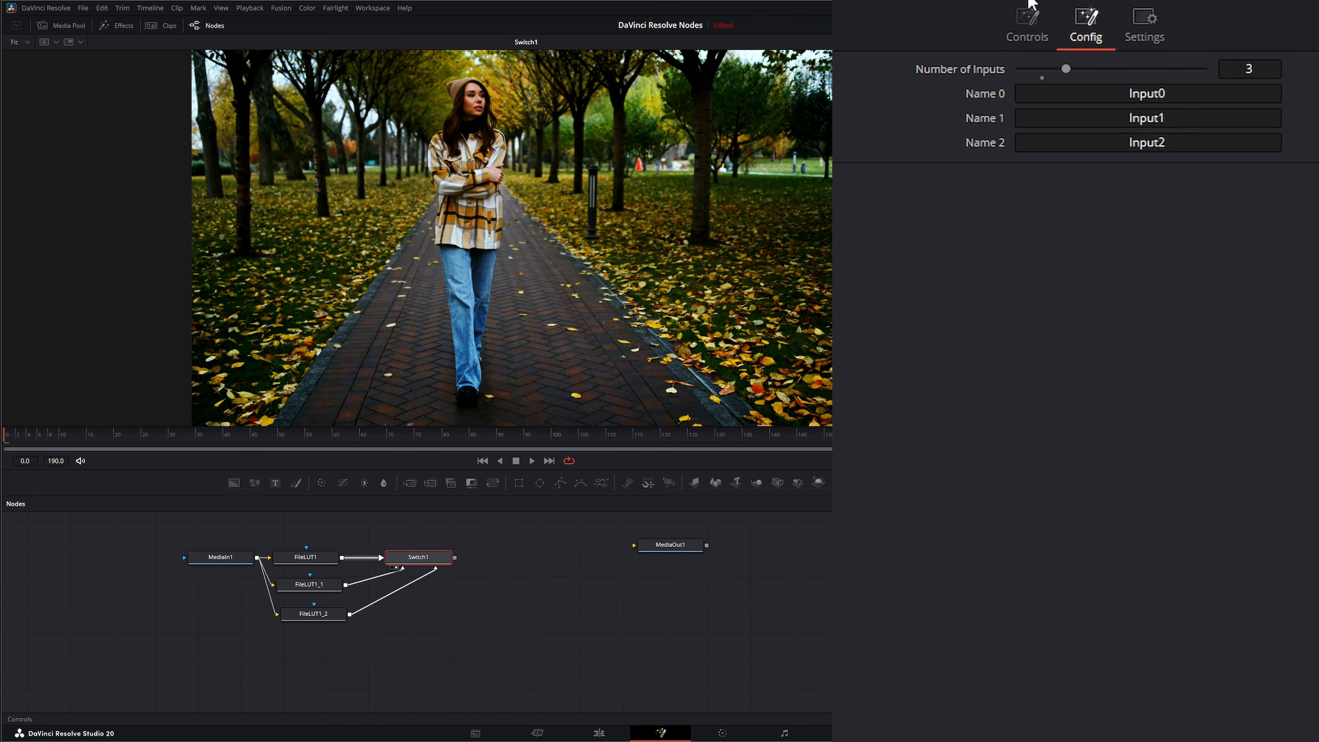
Toggle the Switch source between Input0, Input1 and Input2 to compare the three LUT looks.
{"action": "left_click", "coordinate": [1027, 26]}
{"action": "left_click", "coordinate": [1150, 73]}
{"action": "left_click", "coordinate": [1232, 73]}
{"action": "left_click", "coordinate": [1148, 72]}
{"action": "left_click", "coordinate": [1088, 73]}
{"action": "left_click", "coordinate": [1159, 72]}
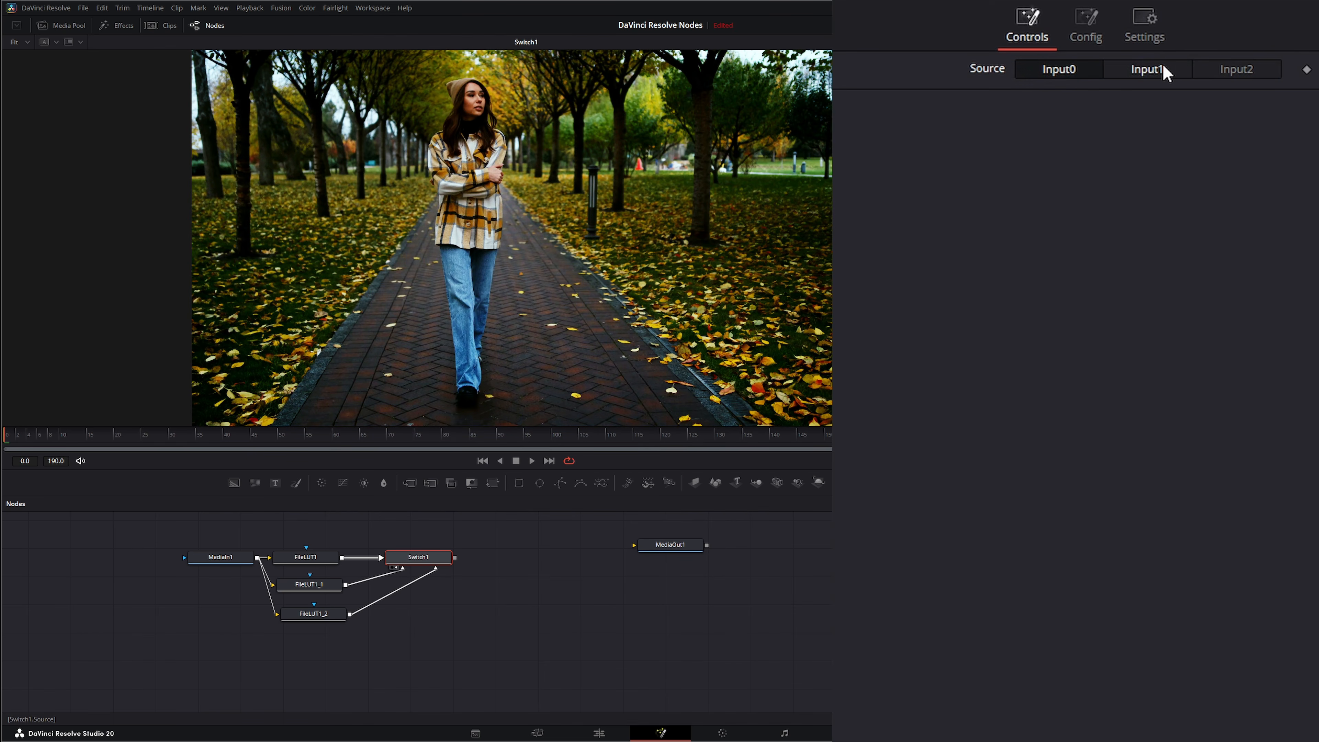
{"action": "left_click", "coordinate": [1229, 75]}
{"action": "left_click", "coordinate": [1049, 72]}
{"action": "left_click", "coordinate": [1148, 70]}
{"action": "left_click", "coordinate": [1068, 73]}
{"action": "left_click", "coordinate": [1149, 72]}
{"action": "left_click", "coordinate": [1238, 71]}
{"action": "left_click", "coordinate": [1049, 78]}
Modify the Switch's Source with a Shake modifier and set its Smoothness to about 6.02.
{"action": "right_click", "coordinate": [980, 73]}
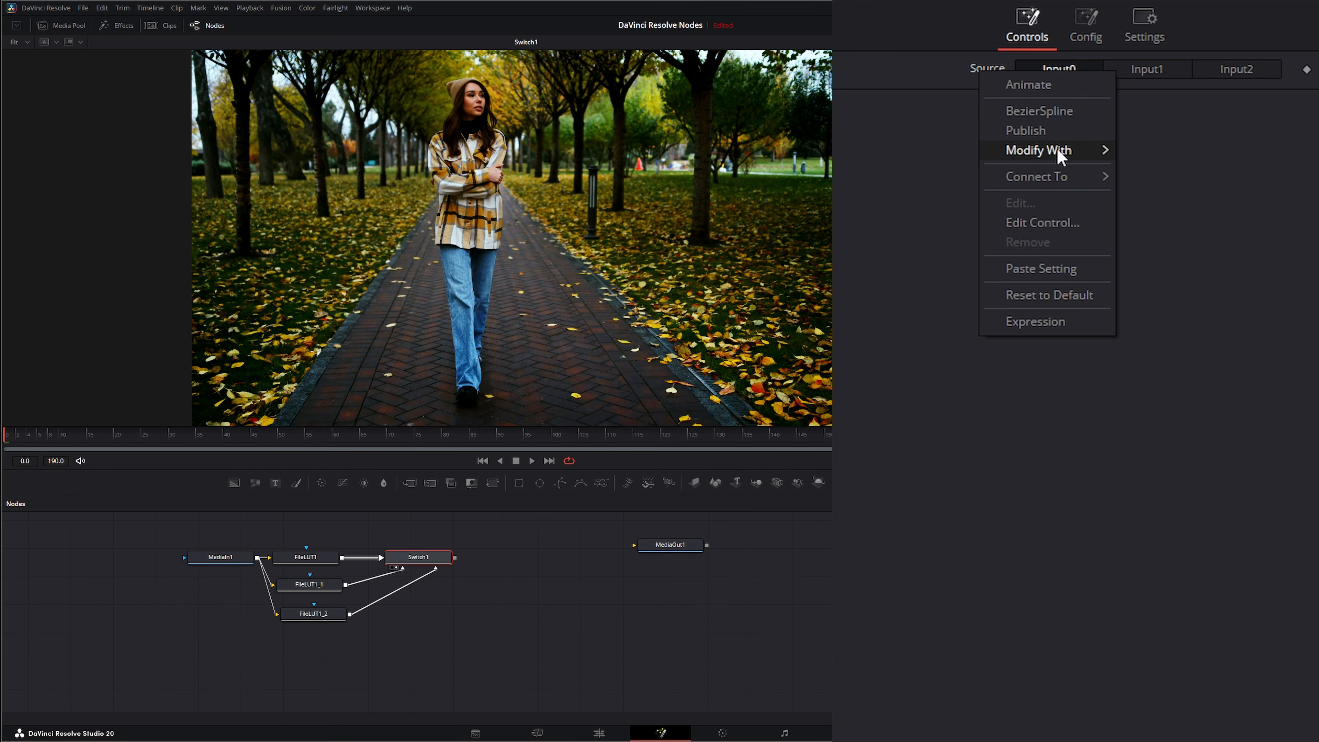
{"action": "mouse_move", "coordinate": [1057, 150]}
{"action": "left_click", "coordinate": [1155, 461]}
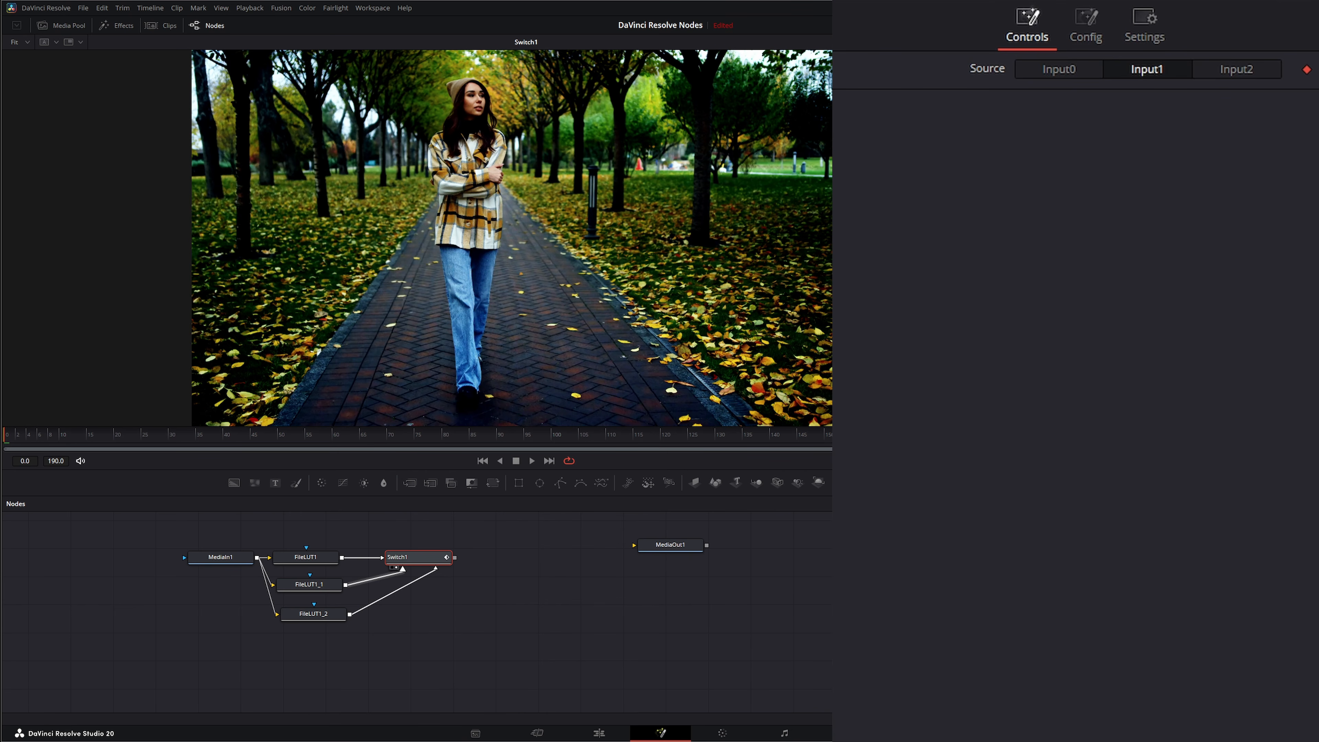
{"action": "left_click_drag", "start_coordinate": [1089, 117], "coordinate": [1062, 120]}
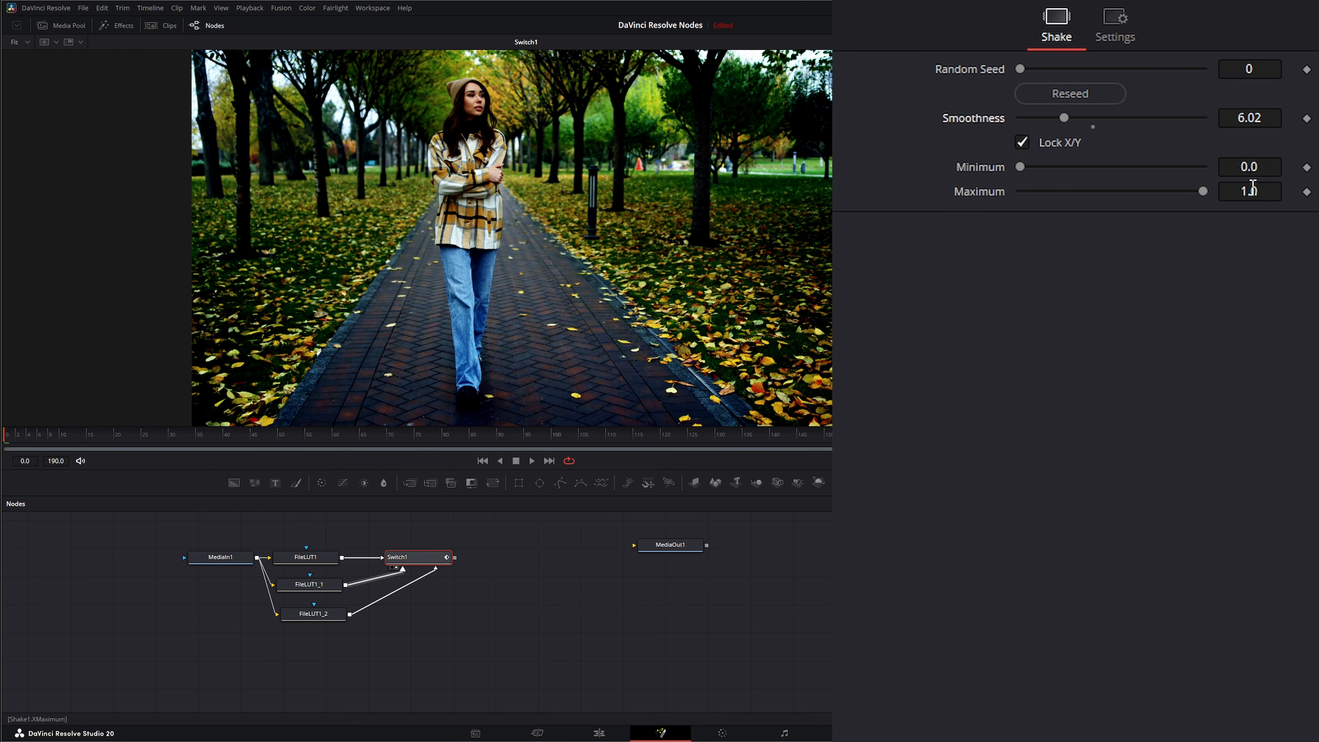
Set the Shake modifier's Maximum to 3 and play the composition to preview the random switching.
{"action": "left_click", "coordinate": [1267, 190]}
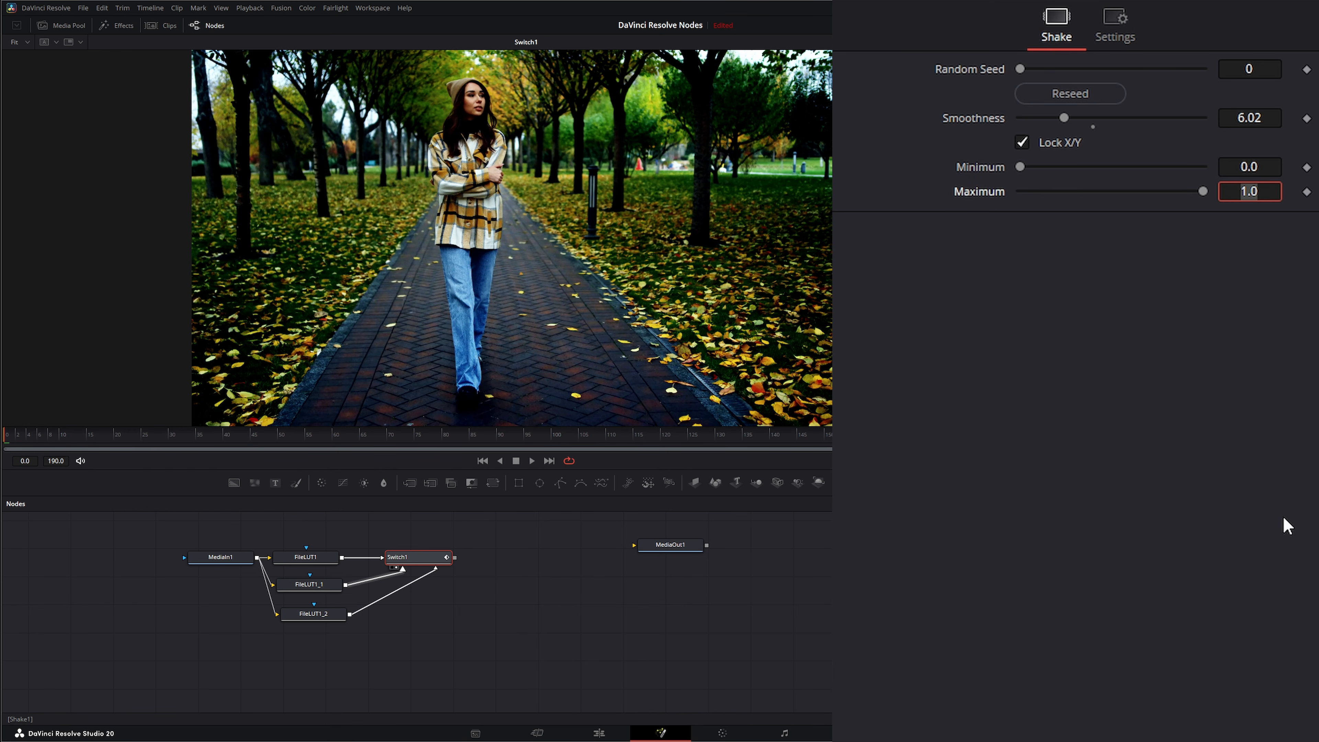
{"action": "key", "text": "Tab"}
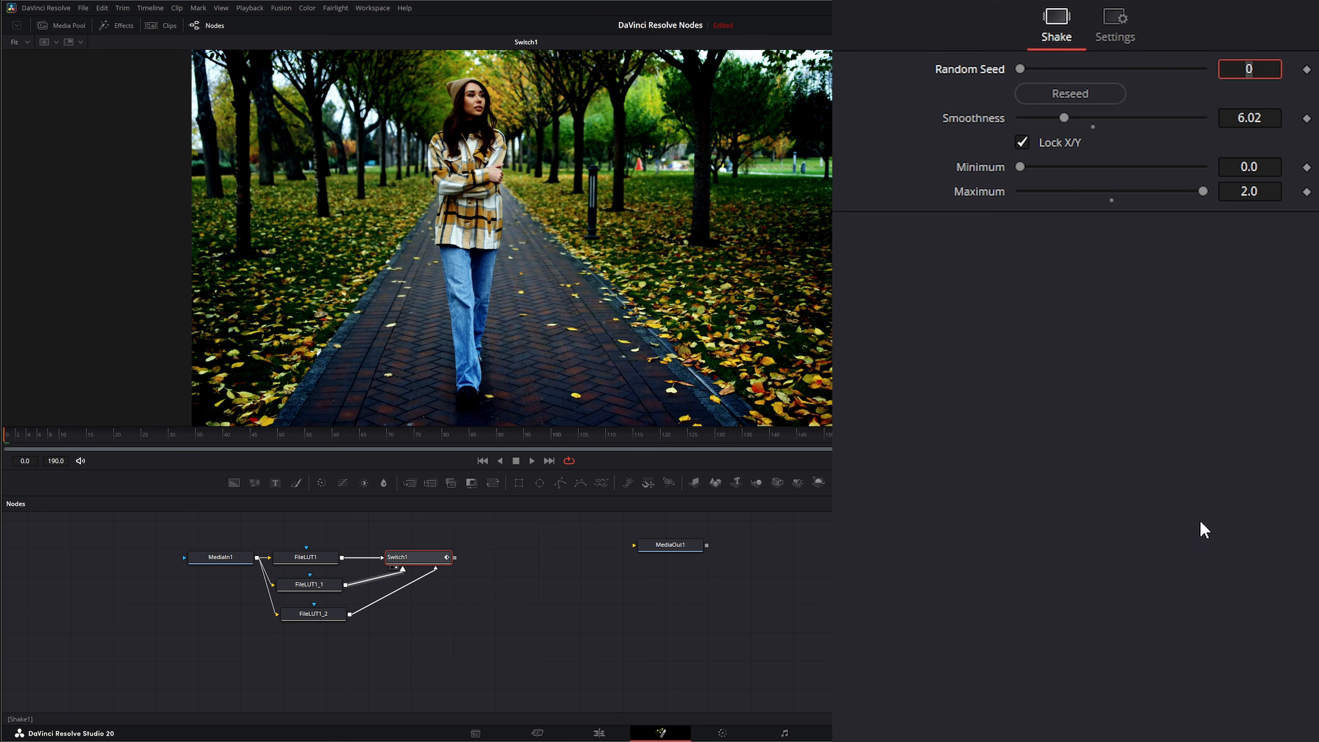
{"action": "left_click", "coordinate": [533, 459]}
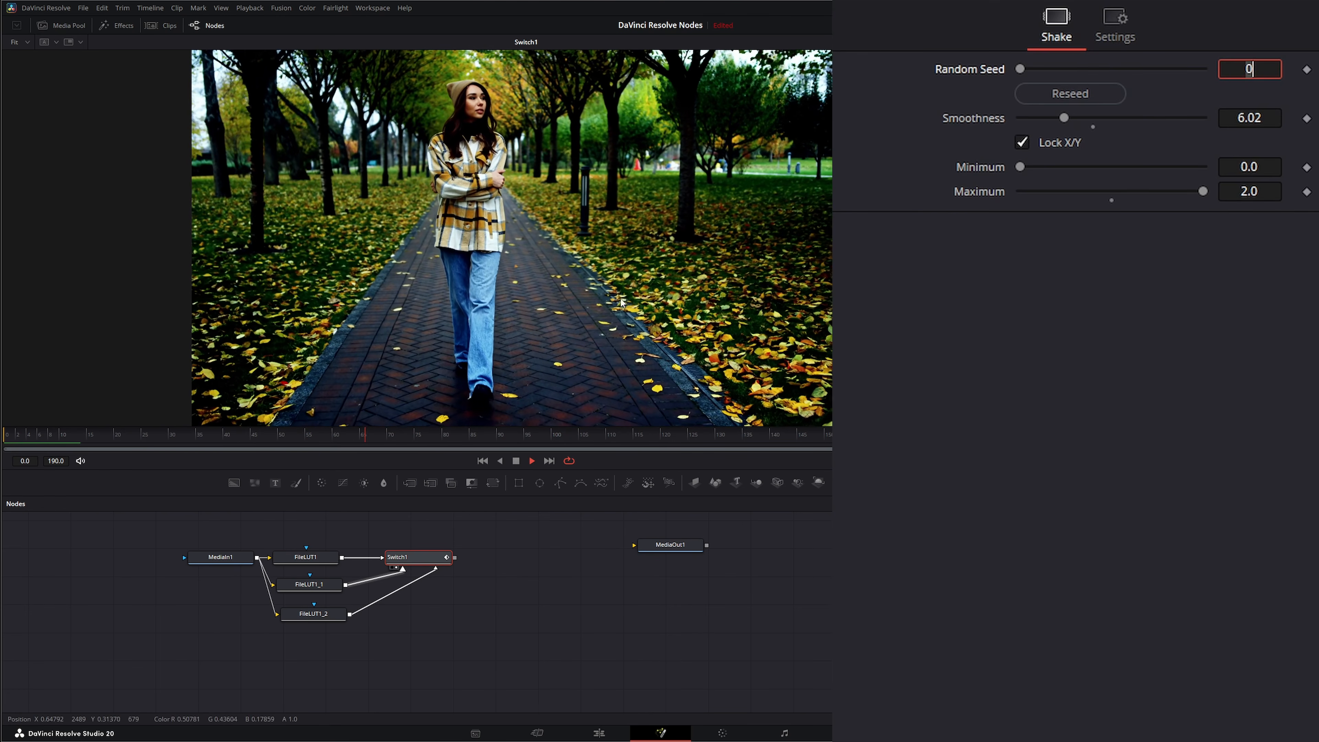
{"action": "left_click", "coordinate": [1266, 190]}
{"action": "type", "text": "3"}
{"action": "key", "text": "Tab"}
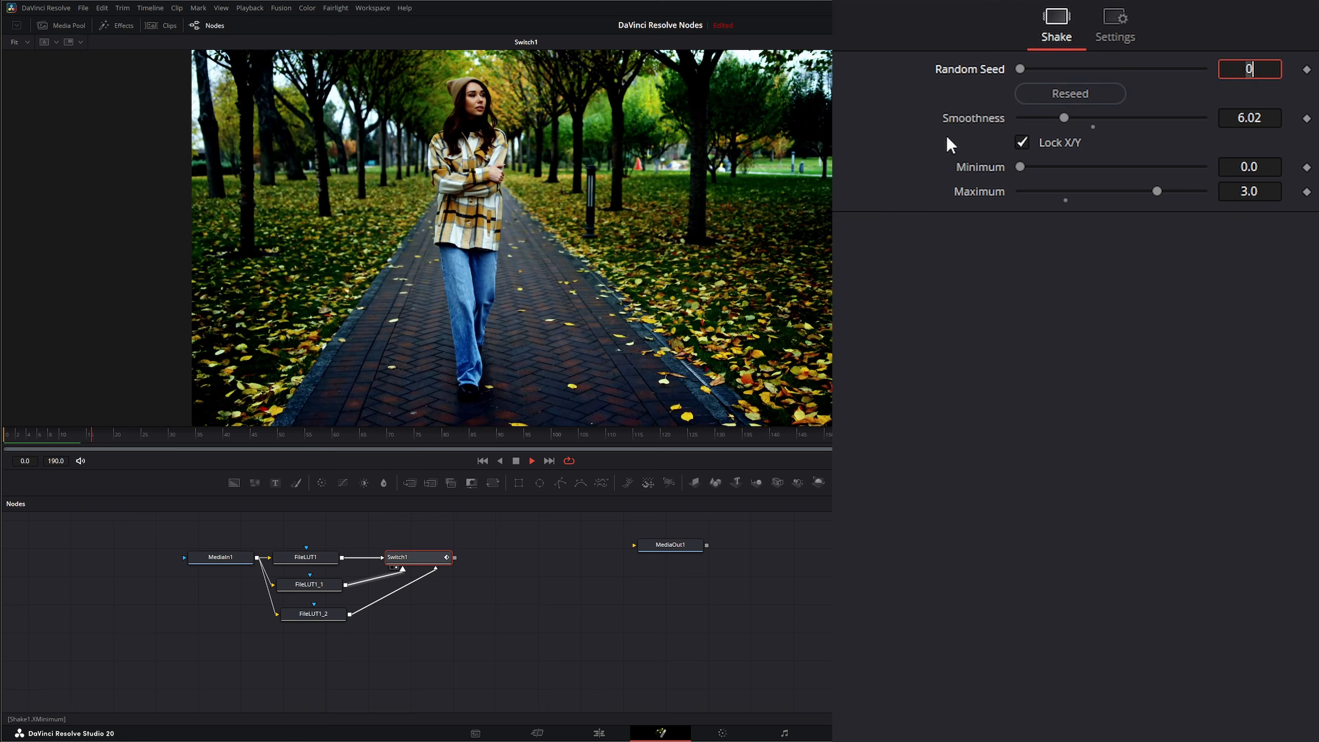
Lower the Shake's Smoothness to about 1.07 and stop playback.
{"action": "left_click", "coordinate": [1063, 115]}
{"action": "left_click_drag", "start_coordinate": [1063, 115], "coordinate": [1028, 119]}
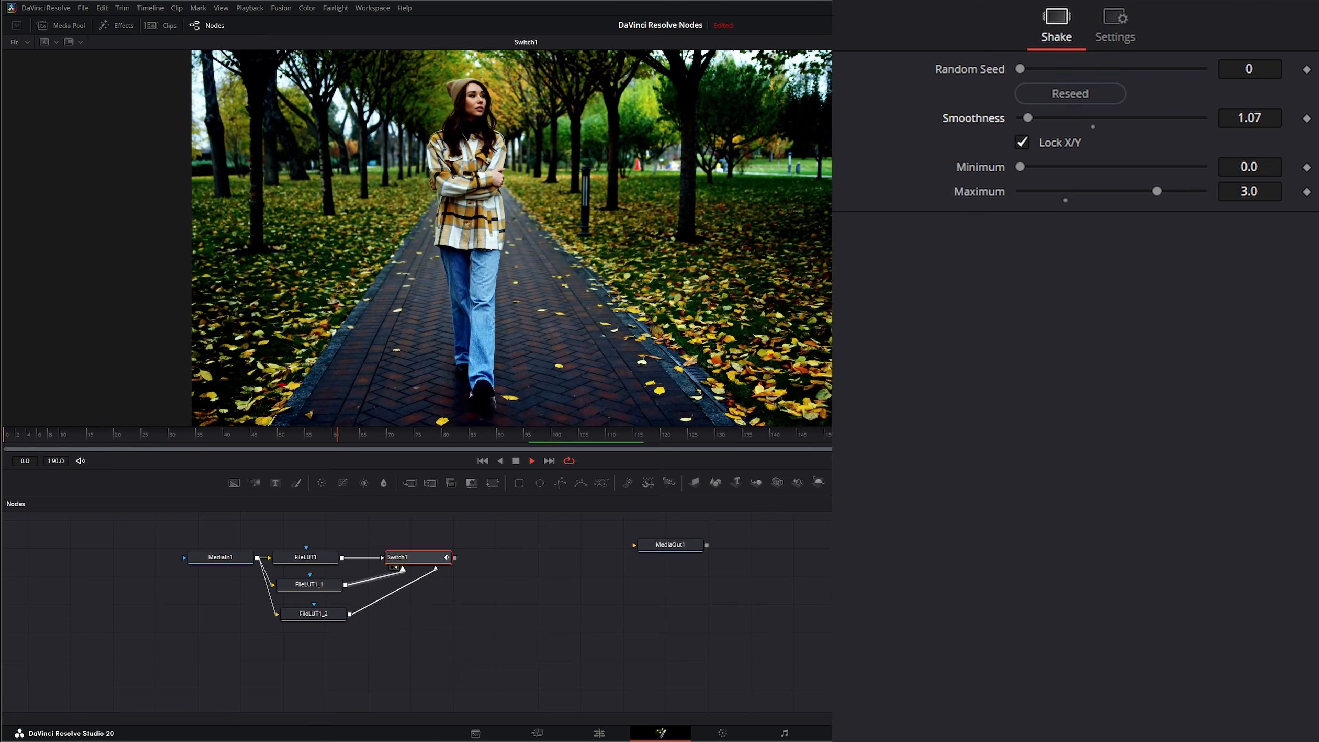
{"action": "left_click", "coordinate": [516, 460]}
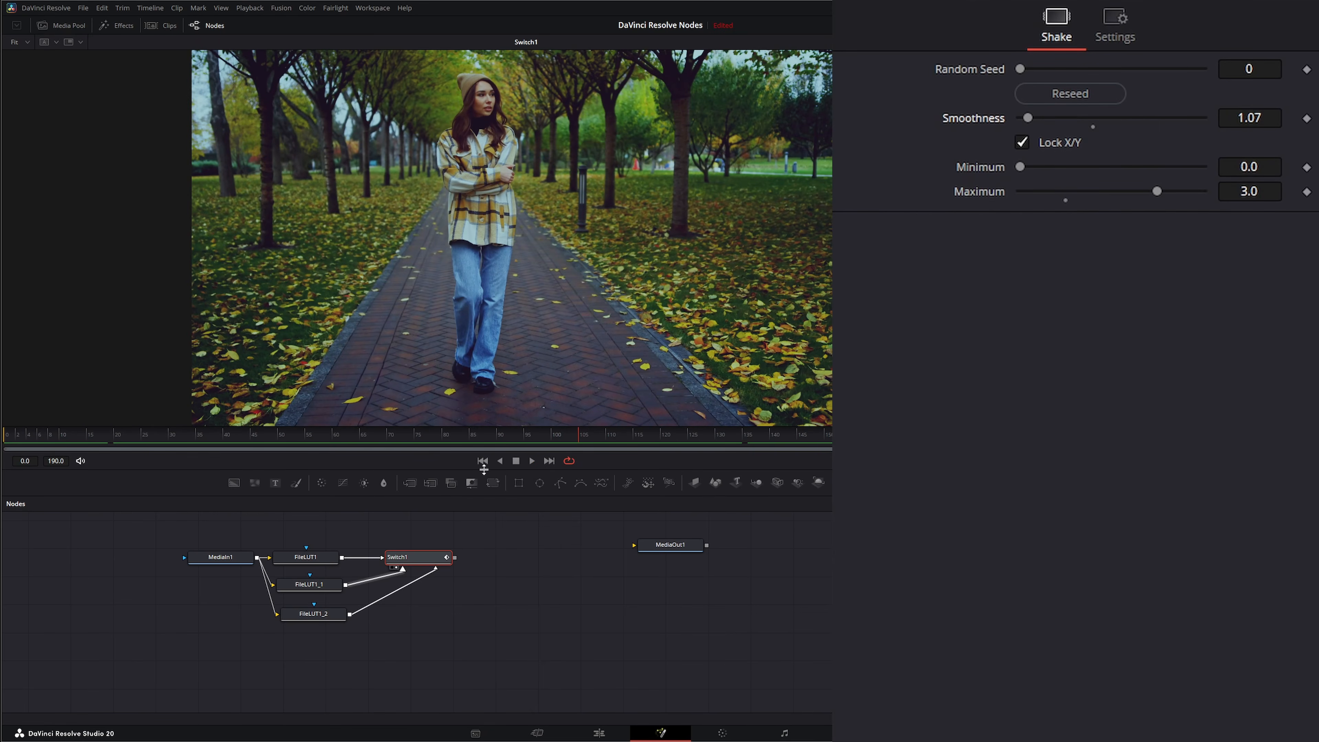
Delete the three FileLUT nodes and the Switch node from the node graph.
{"action": "left_click_drag", "start_coordinate": [304, 532], "coordinate": [363, 667]}
{"action": "key", "text": "Delete"}
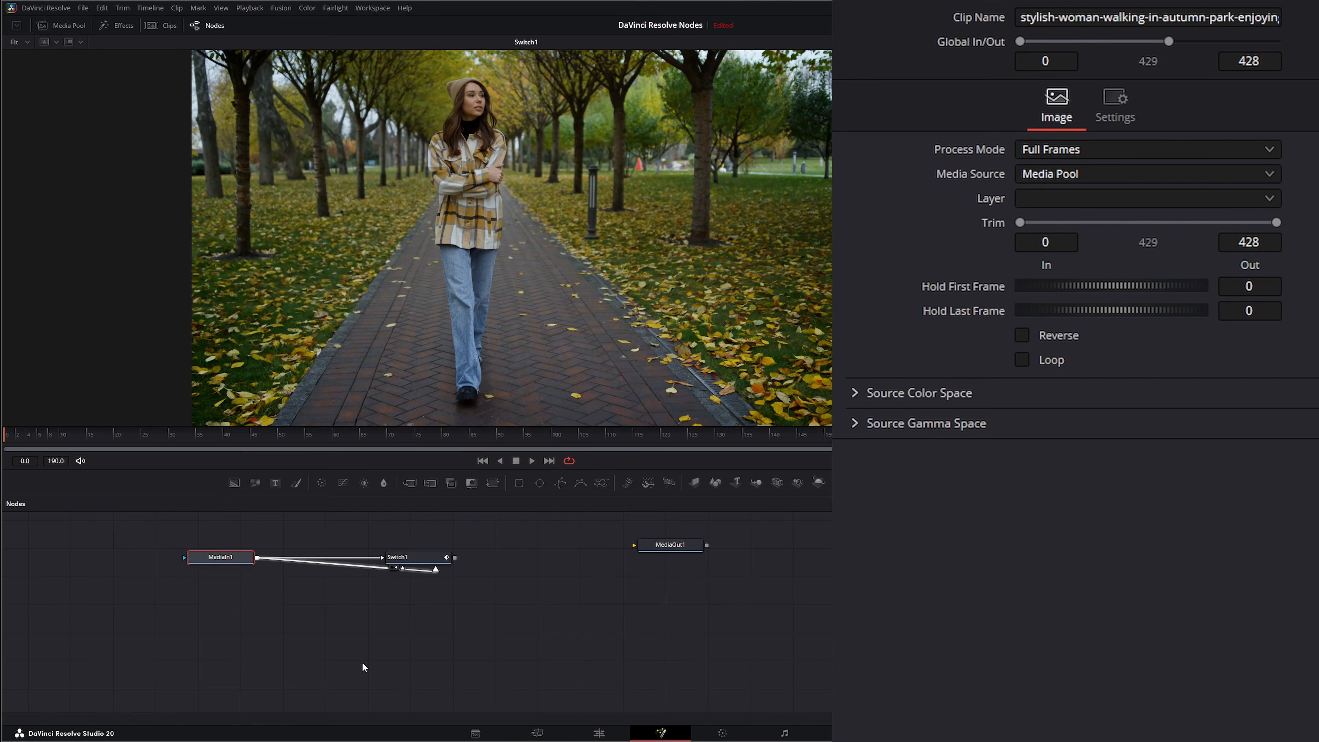
{"action": "left_click_drag", "start_coordinate": [428, 561], "coordinate": [459, 589]}
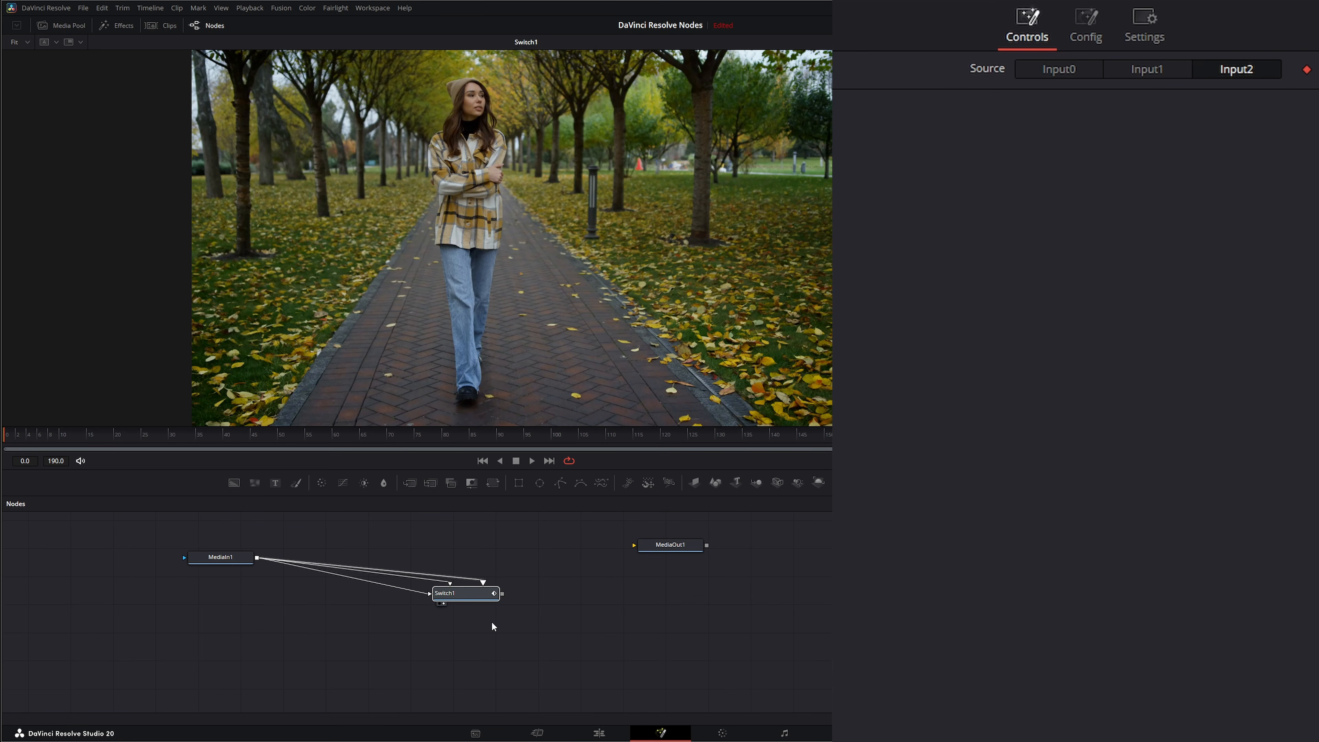
{"action": "key", "text": "Delete"}
Add a Merge node fed by MediaIn1 and a Text node connected to the Merge's foreground.
{"action": "left_click_drag", "start_coordinate": [226, 559], "coordinate": [252, 627]}
{"action": "left_click_drag", "start_coordinate": [410, 482], "coordinate": [417, 621]}
{"action": "left_click_drag", "start_coordinate": [283, 622], "coordinate": [371, 618]}
{"action": "left_click_drag", "start_coordinate": [275, 482], "coordinate": [402, 610]}
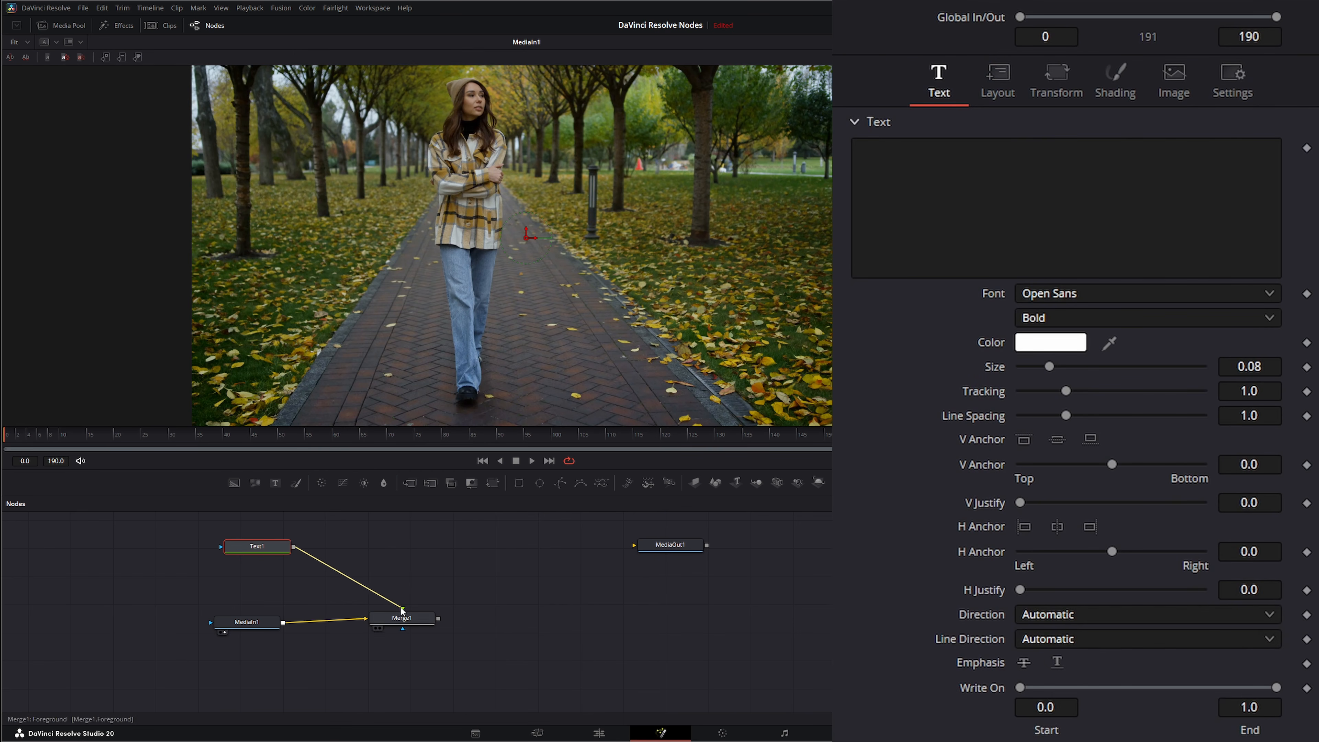
{"action": "left_click_drag", "start_coordinate": [261, 549], "coordinate": [270, 549]}
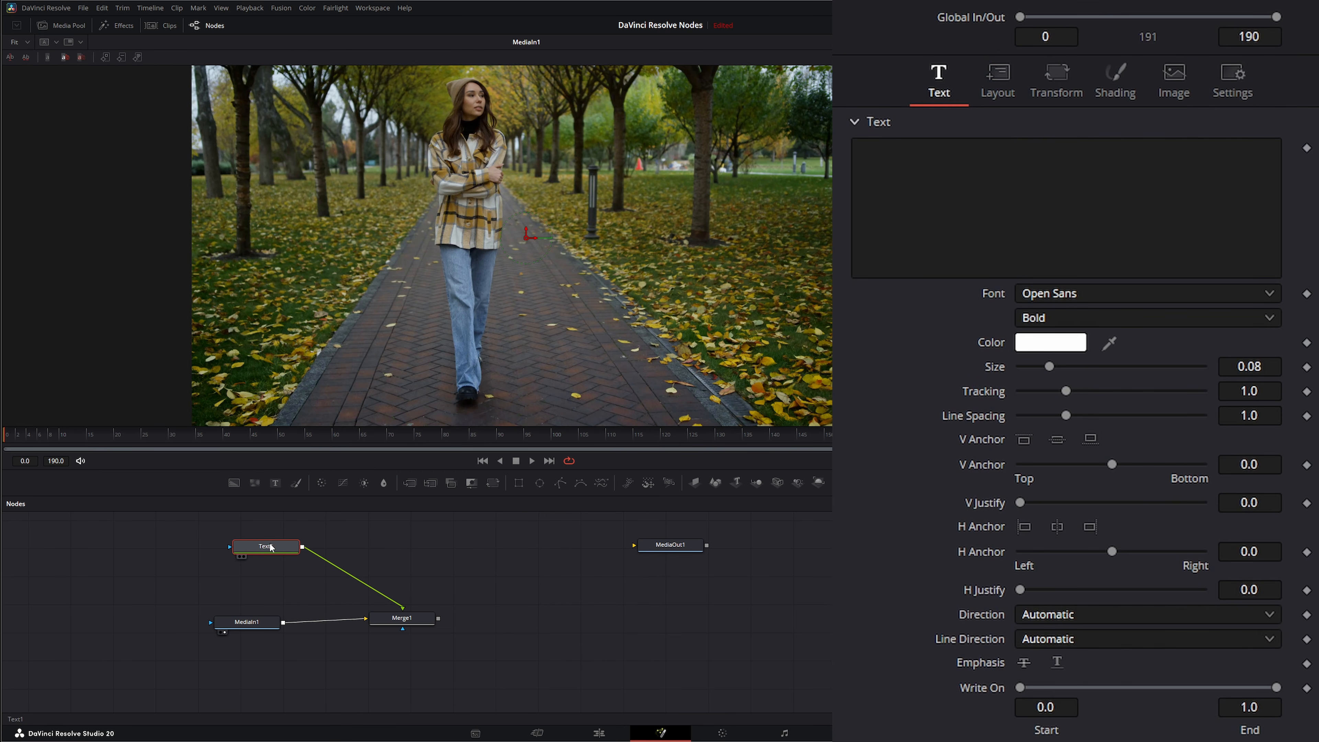
Enter the text FALL on the first line and SALE on the second line in Text1.
{"action": "left_click", "coordinate": [378, 628]}
{"action": "left_click", "coordinate": [941, 188]}
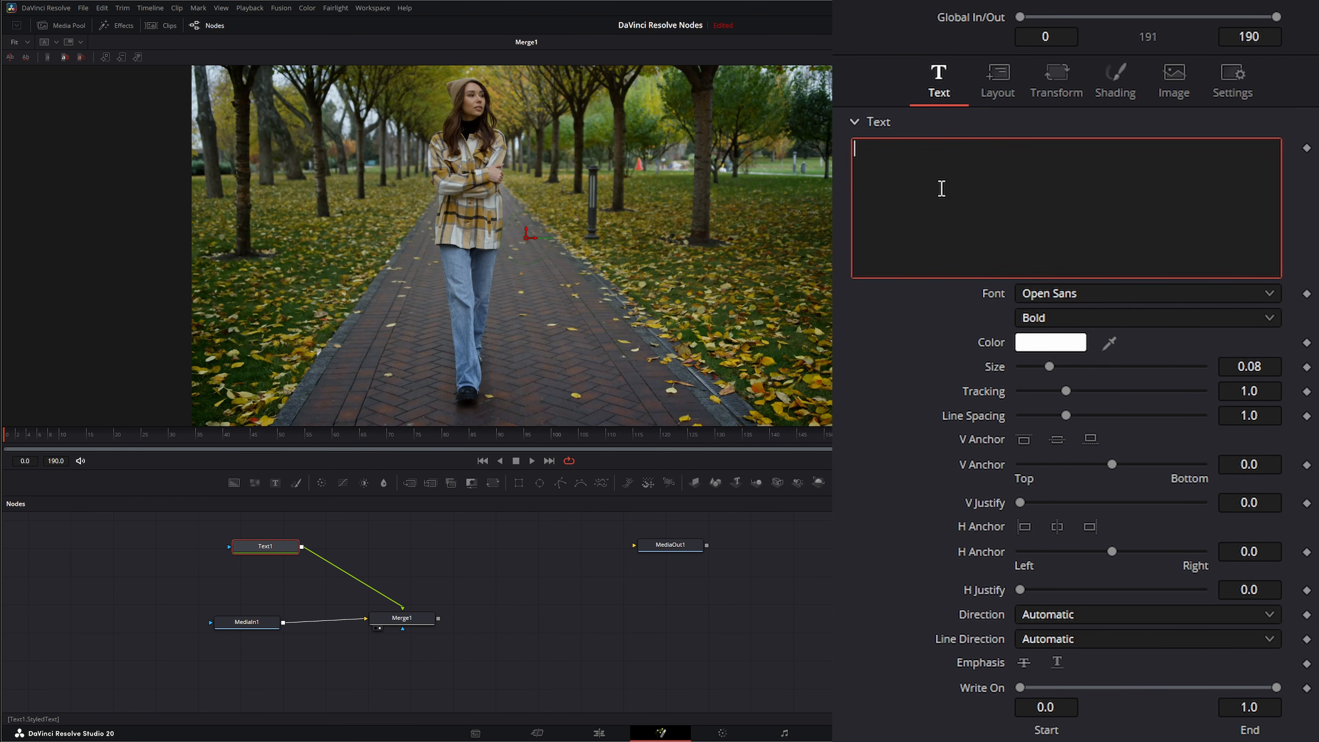
{"action": "type", "text": "FALL"}
{"action": "key", "text": "Return"}
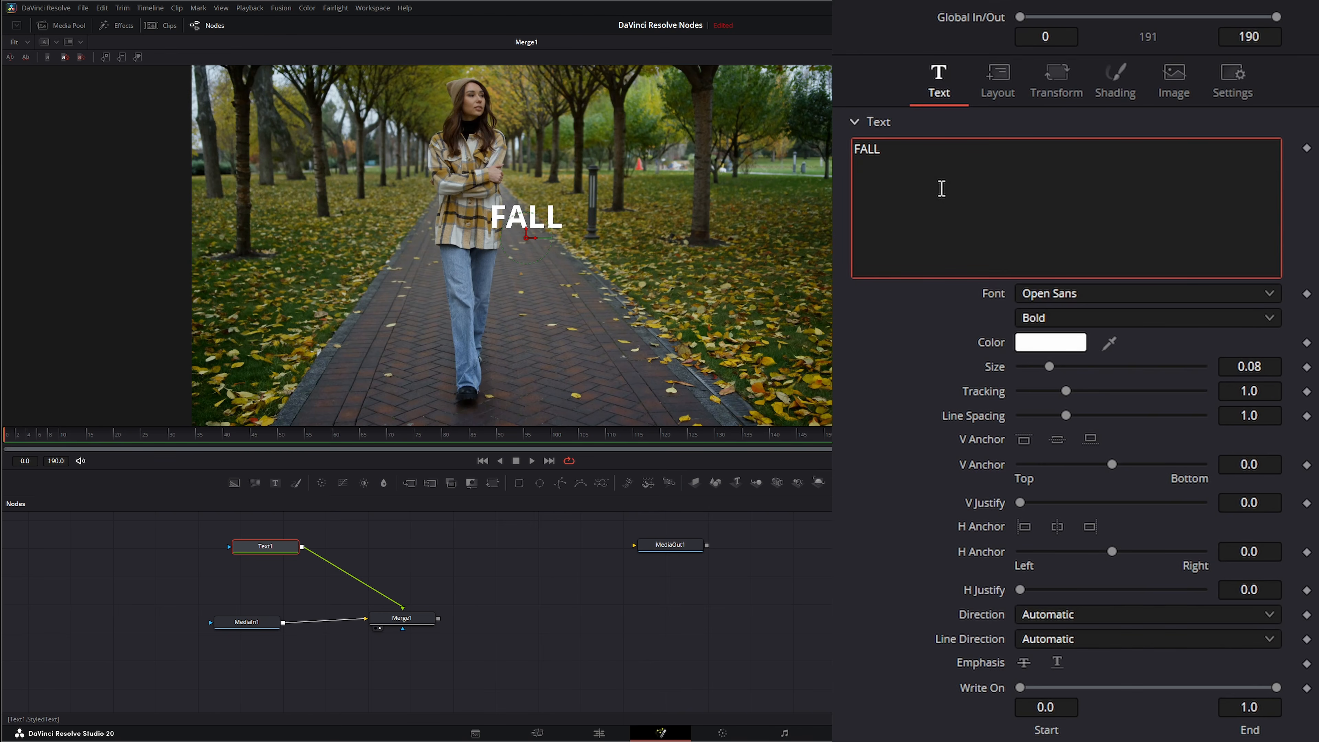
{"action": "type", "text": "SALE"}
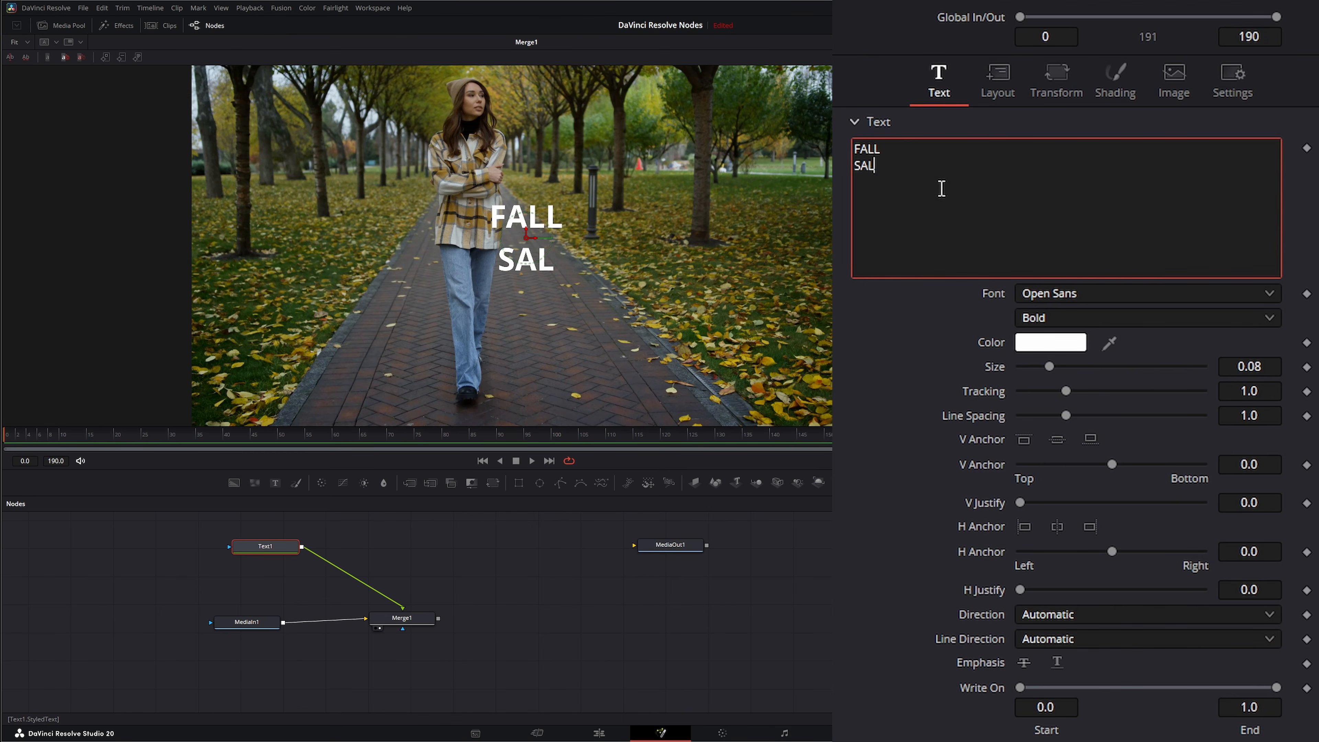
Set the text Size to 0.5 and Line Spacing to 0.62.
{"action": "right_click", "coordinate": [940, 188]}
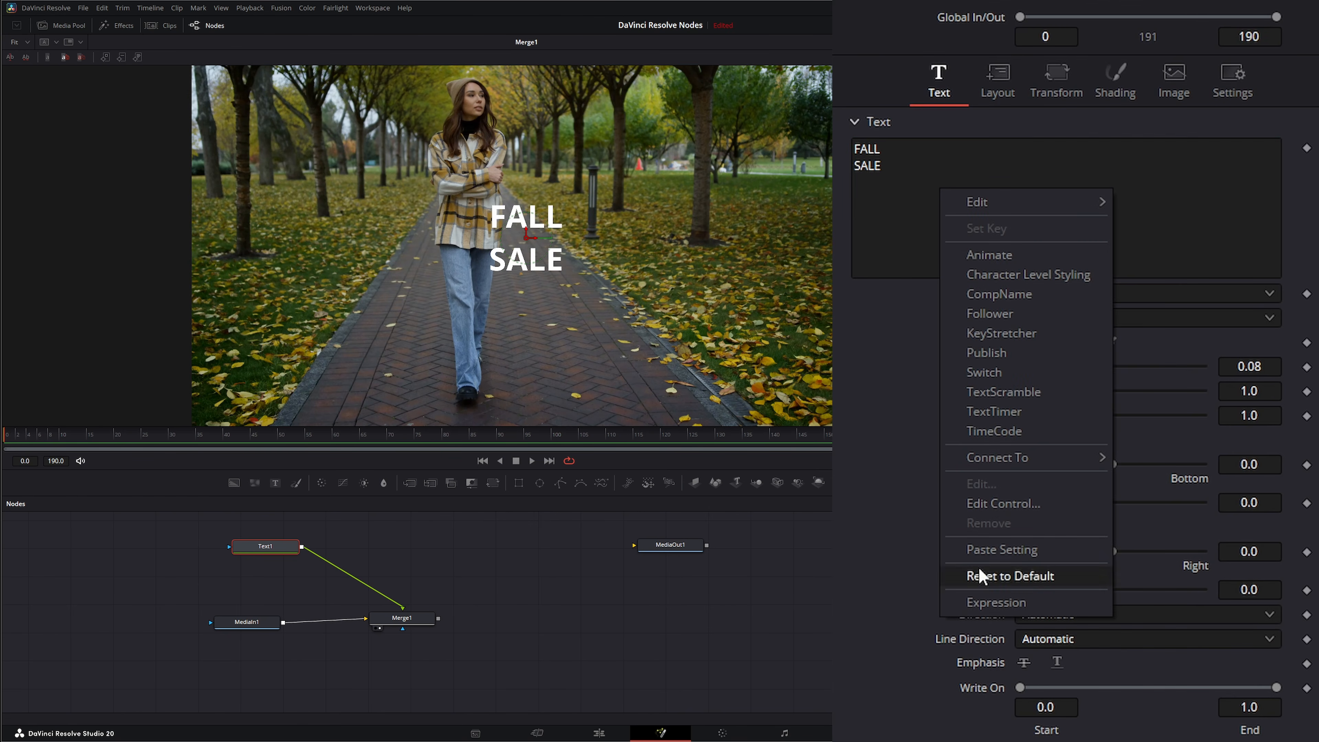
{"action": "left_click", "coordinate": [835, 400]}
{"action": "left_click_drag", "start_coordinate": [1059, 371], "coordinate": [1176, 373]}
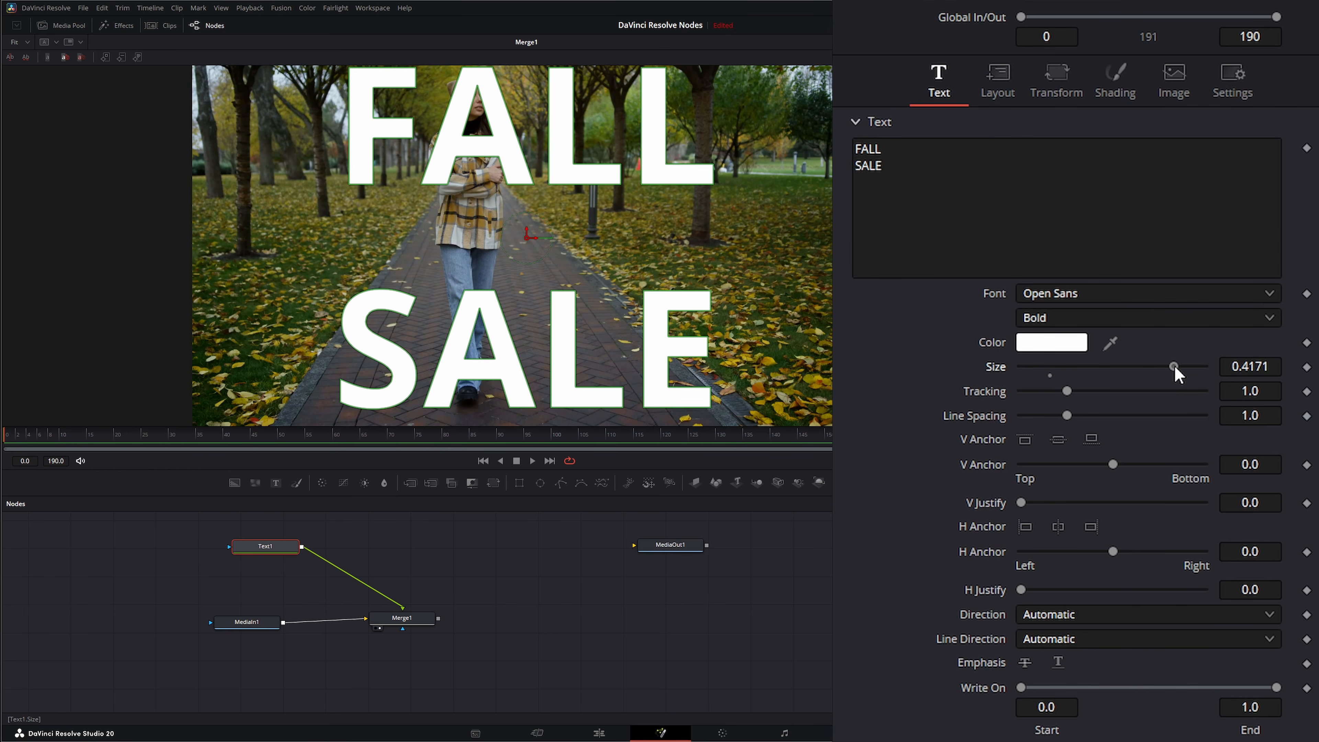
{"action": "left_click_drag", "start_coordinate": [1069, 415], "coordinate": [1049, 416]}
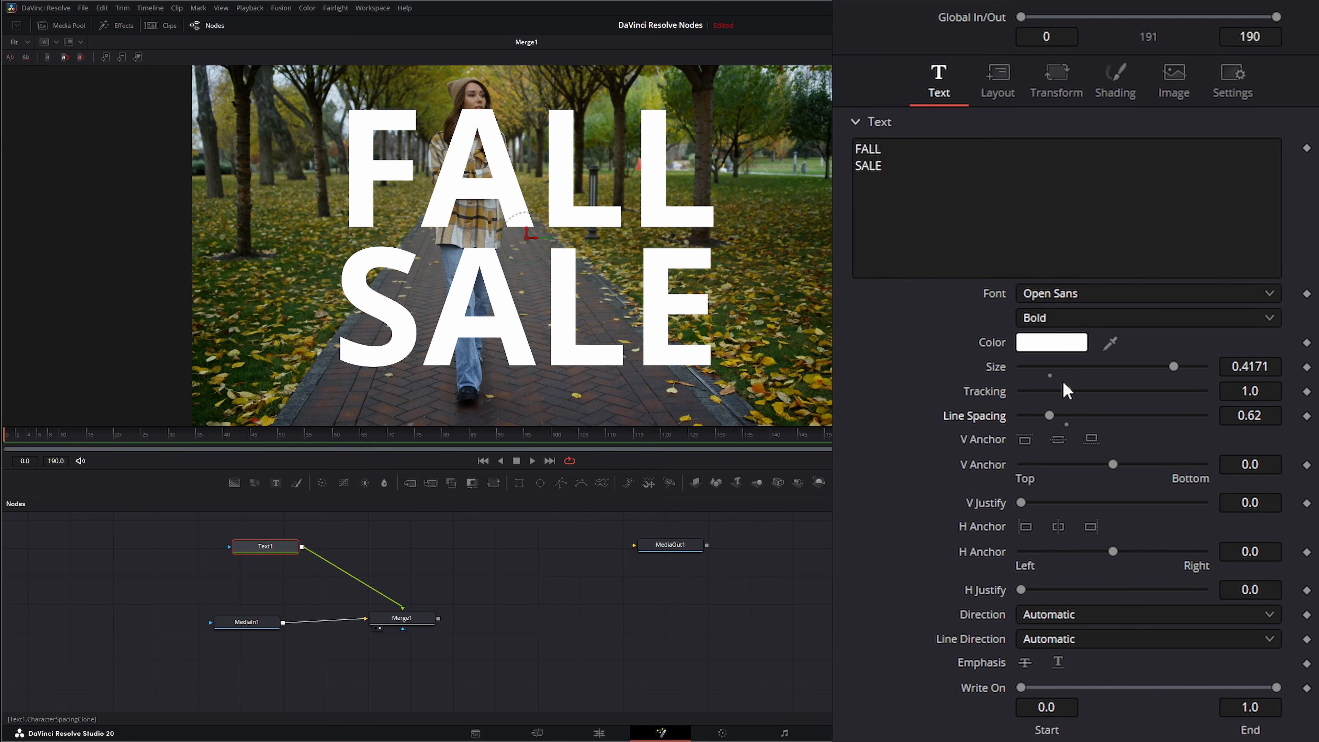
{"action": "left_click_drag", "start_coordinate": [1179, 365], "coordinate": [1208, 364]}
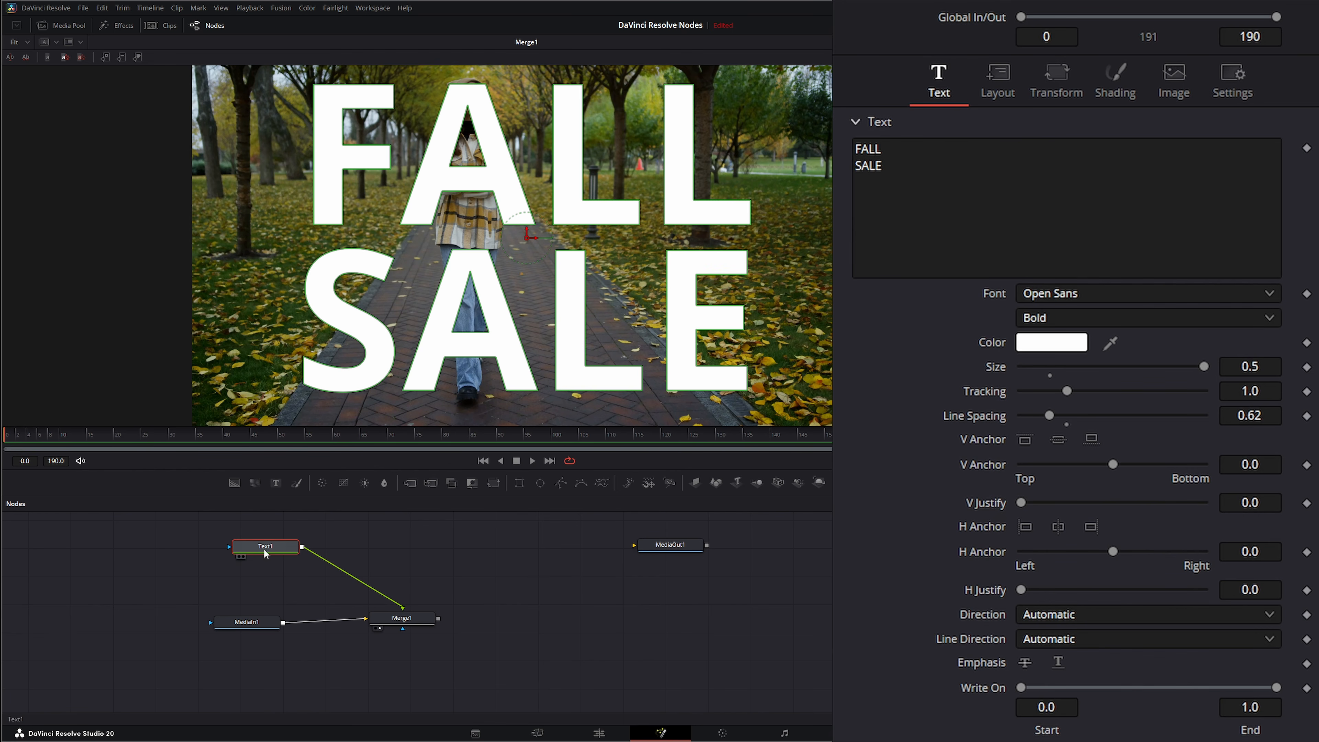
Paste a copy of Text1 below it and view the copy.
{"action": "mouse_move", "coordinate": [274, 549]}
{"action": "left_mouse_down"}
{"action": "mouse_move", "coordinate": [258, 539]}
{"action": "mouse_move", "coordinate": [413, 549]}
{"action": "mouse_move", "coordinate": [279, 543]}
{"action": "left_mouse_up"}
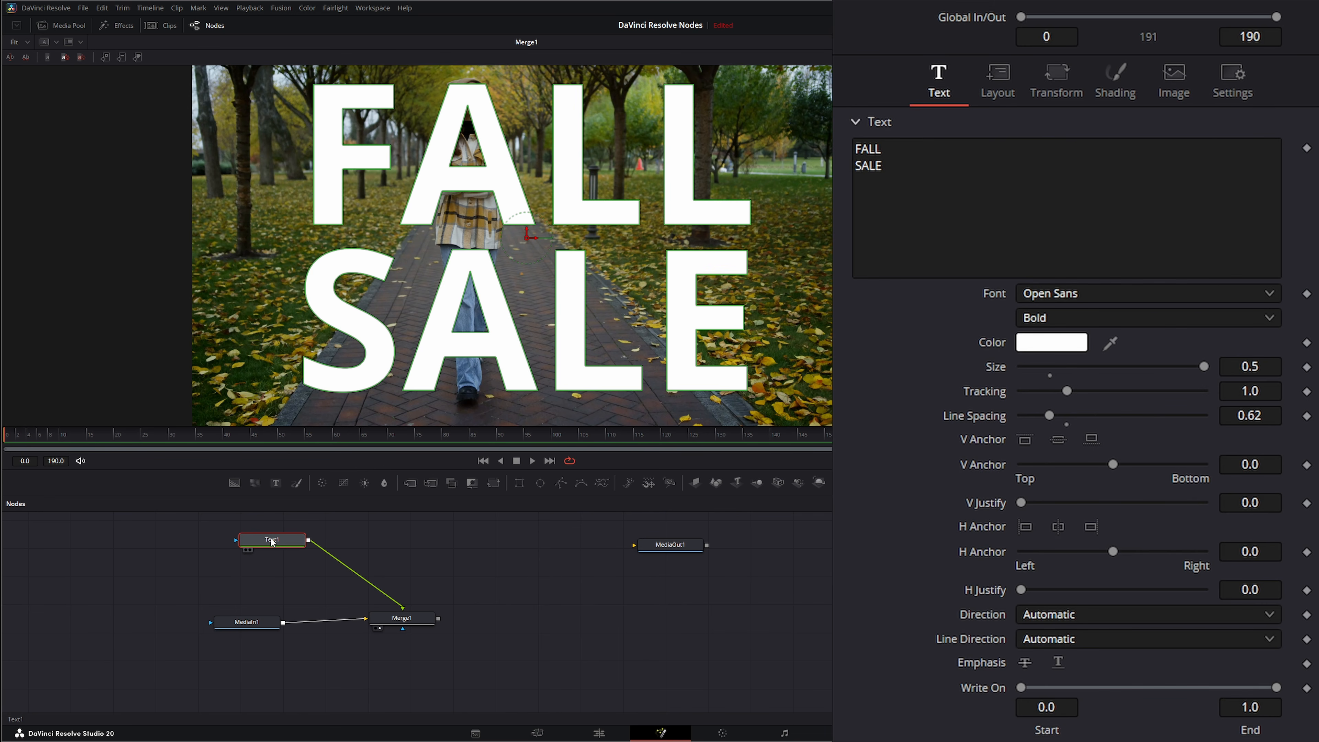
{"action": "left_click", "coordinate": [377, 547]}
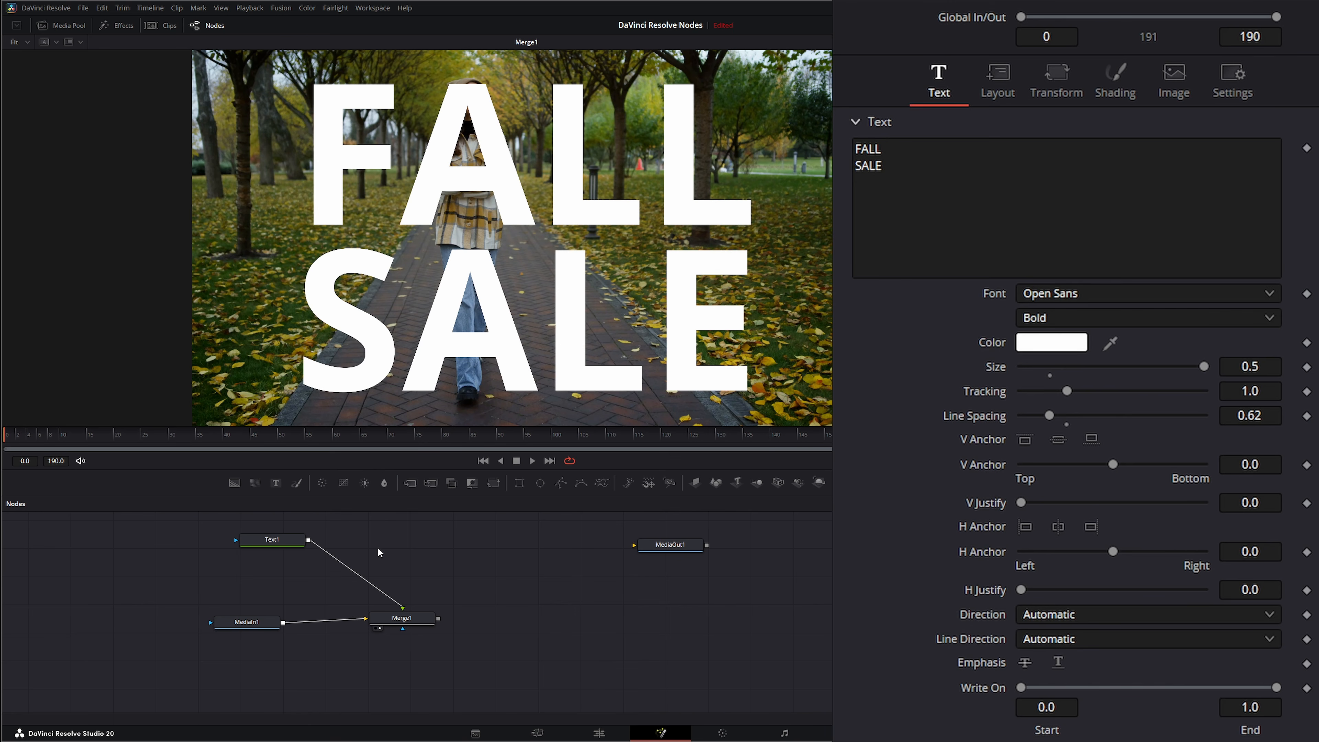
{"action": "key", "text": "ctrl+v"}
{"action": "left_click_drag", "start_coordinate": [377, 546], "coordinate": [293, 574]}
{"action": "key", "text": "1"}
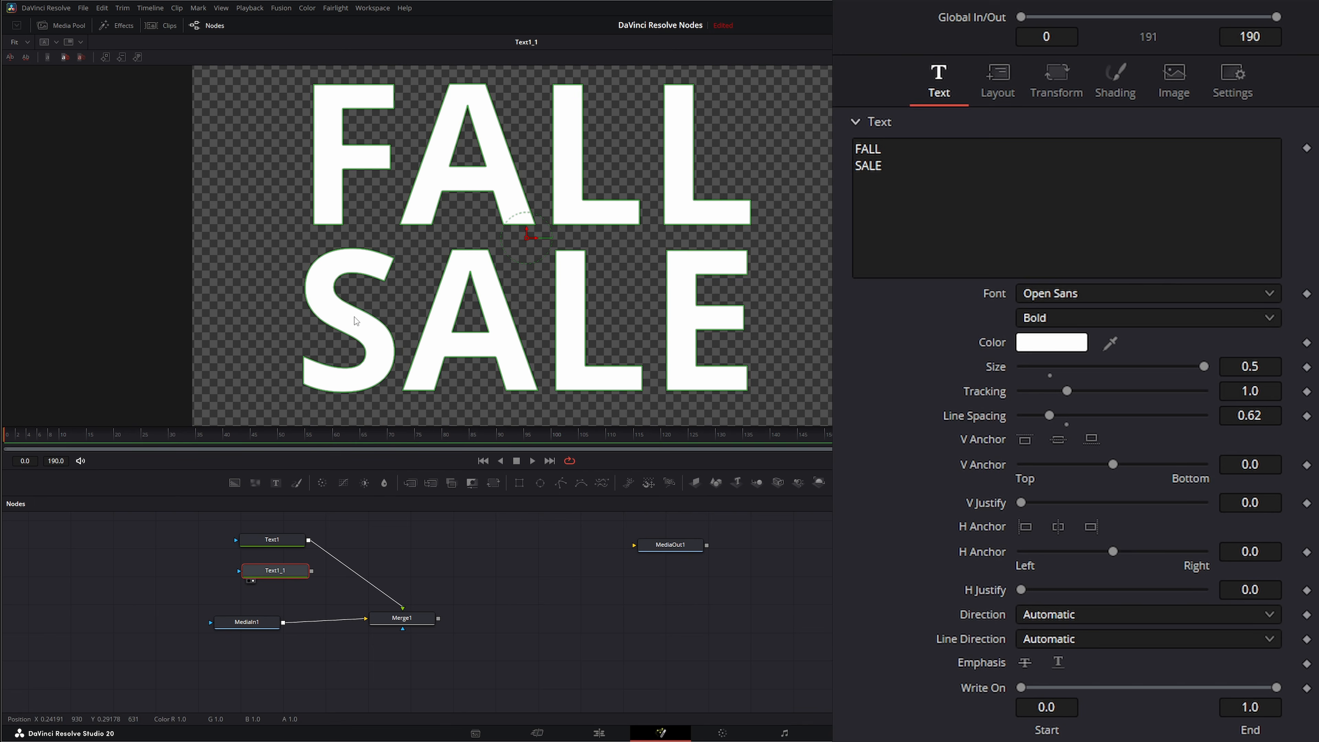
Replace the copy's second line with BOGO.
{"action": "left_click", "coordinate": [878, 171]}
{"action": "key", "text": "shift+Home"}
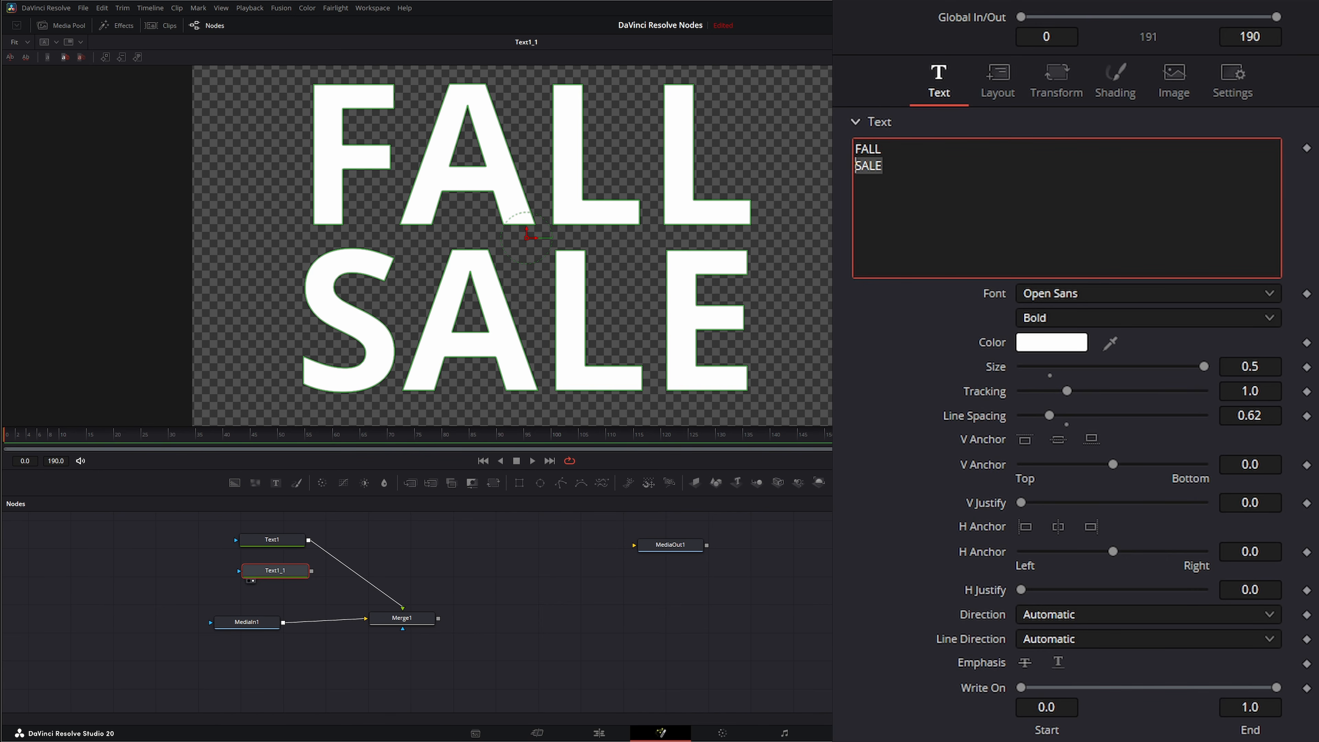
{"action": "type", "text": "BOGO"}
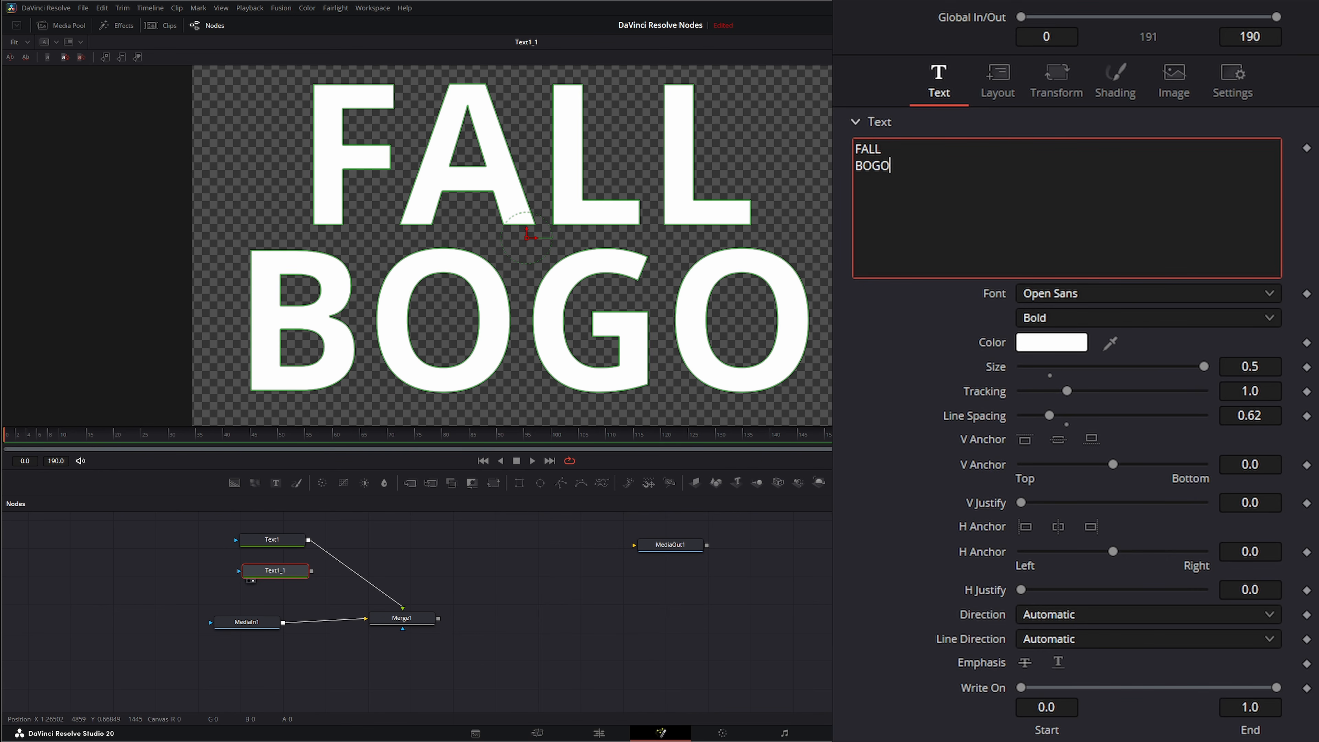
Duplicate Text1_1 and replace the new copy's second line with 2025.
{"action": "left_click", "coordinate": [281, 571]}
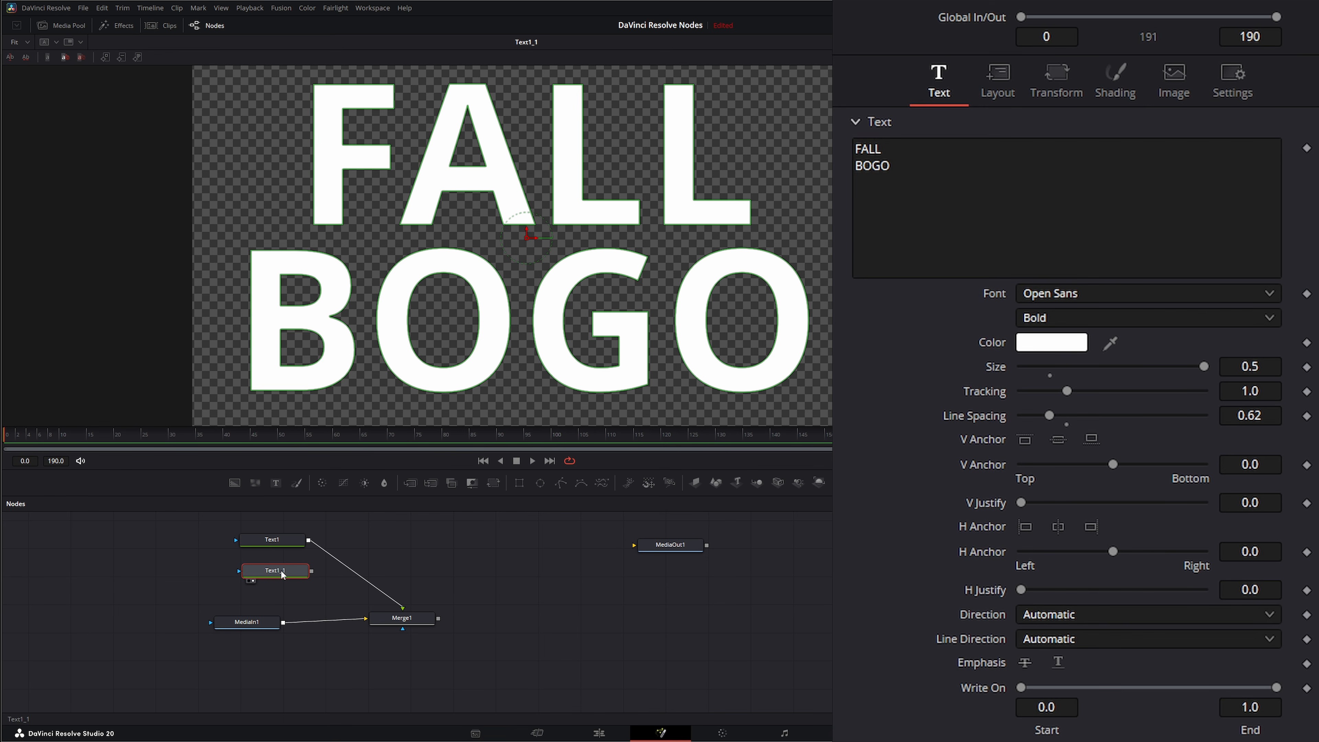
{"action": "key", "text": "ctrl+c"}
{"action": "key", "text": "ctrl+v"}
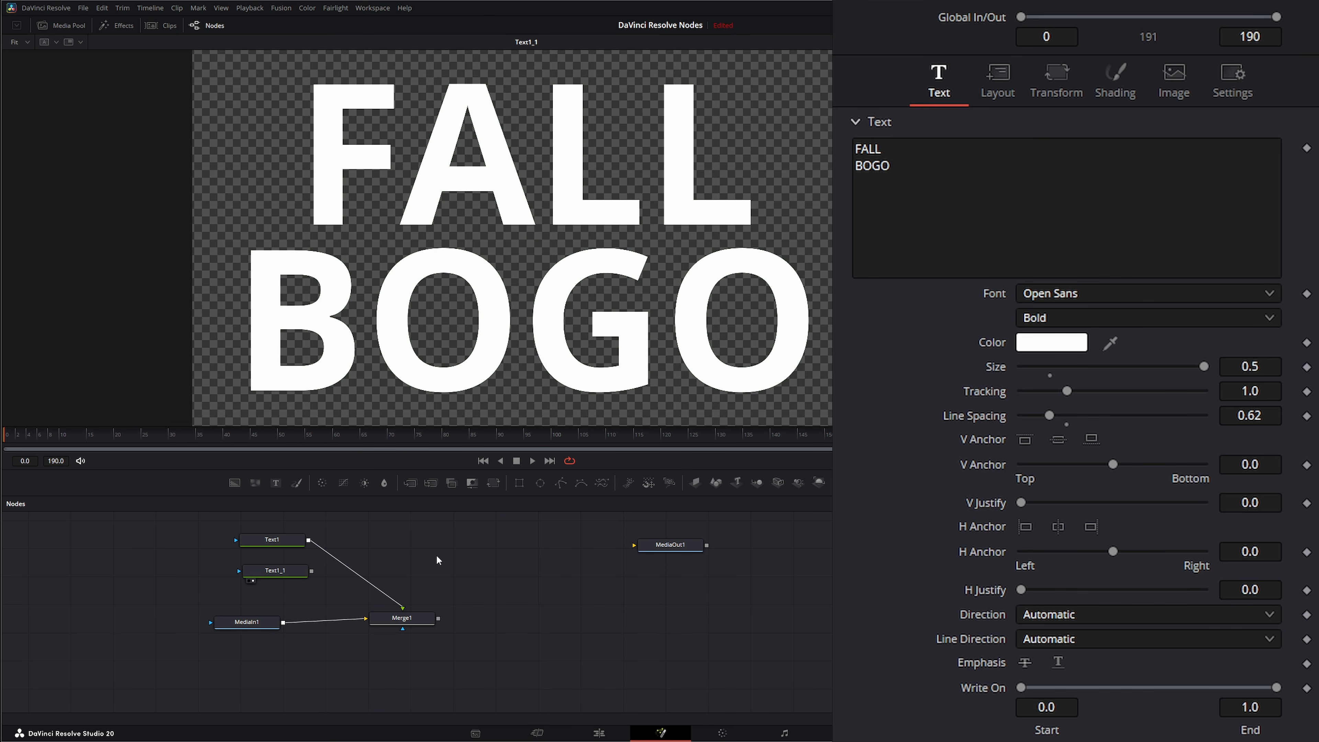
{"action": "left_click_drag", "start_coordinate": [410, 561], "coordinate": [251, 600]}
{"action": "left_click", "coordinate": [906, 168]}
{"action": "double_click", "coordinate": [907, 168]}
{"action": "type", "text": "2025"}
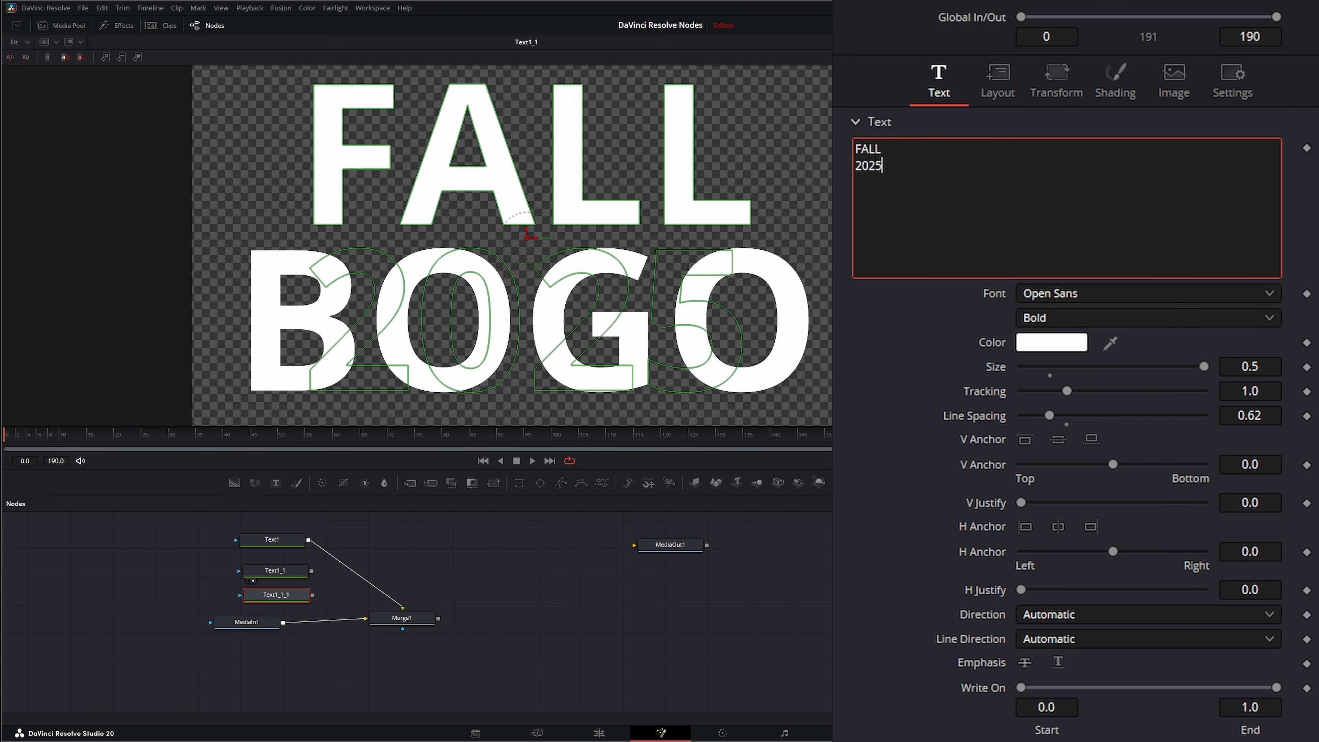
View Text1_1_1 and rearrange the text nodes, moving MediaIn1 and Merge1 lower in the graph.
{"action": "left_click", "coordinate": [291, 598]}
{"action": "key", "text": "2"}
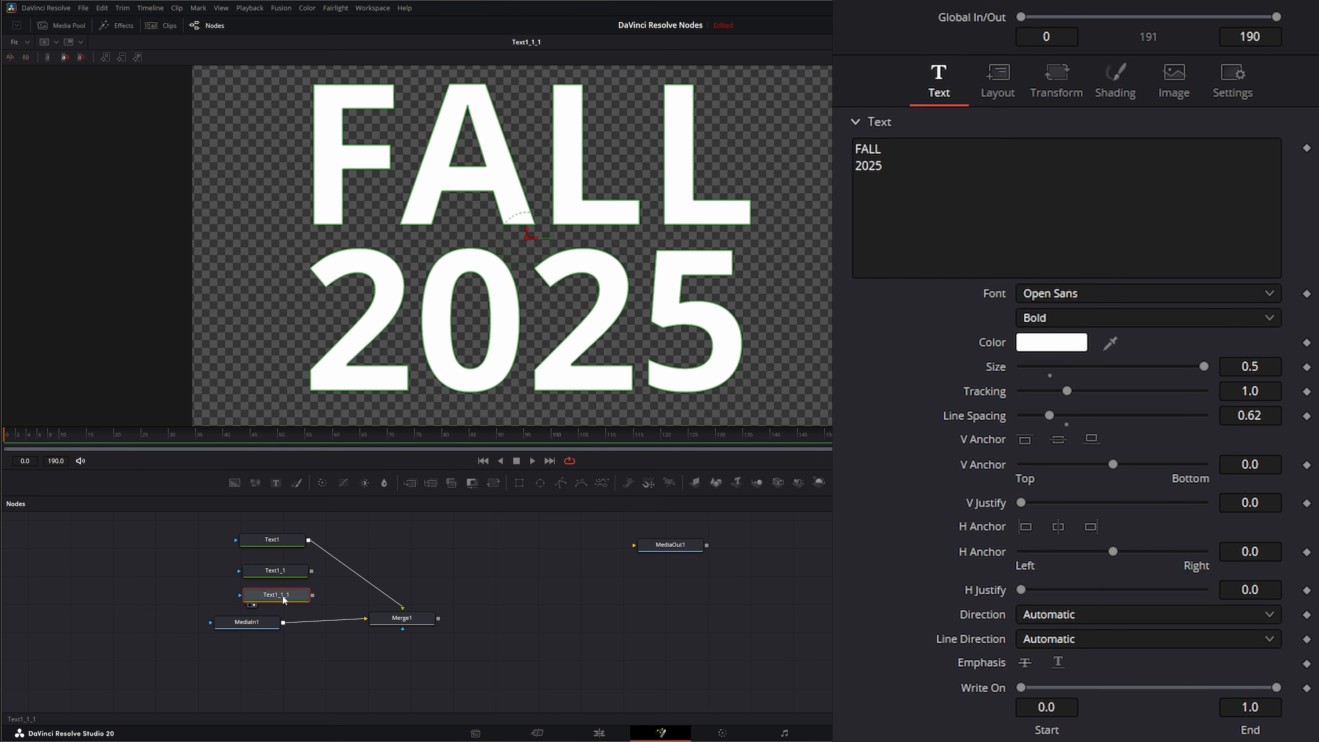
{"action": "left_click_drag", "start_coordinate": [281, 572], "coordinate": [277, 592]}
{"action": "left_click", "coordinate": [401, 610]}
{"action": "left_click_drag", "start_coordinate": [399, 625], "coordinate": [401, 628]}
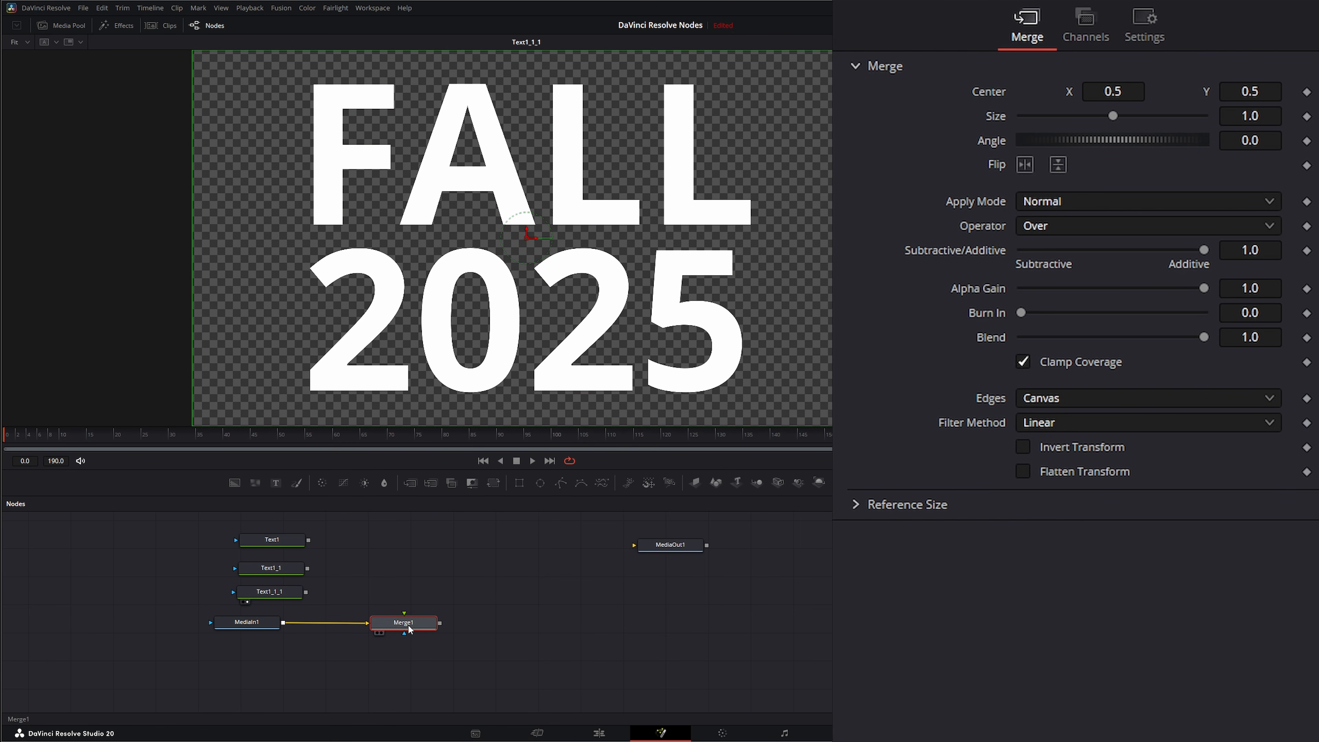
{"action": "left_click_drag", "start_coordinate": [164, 655], "coordinate": [386, 665]}
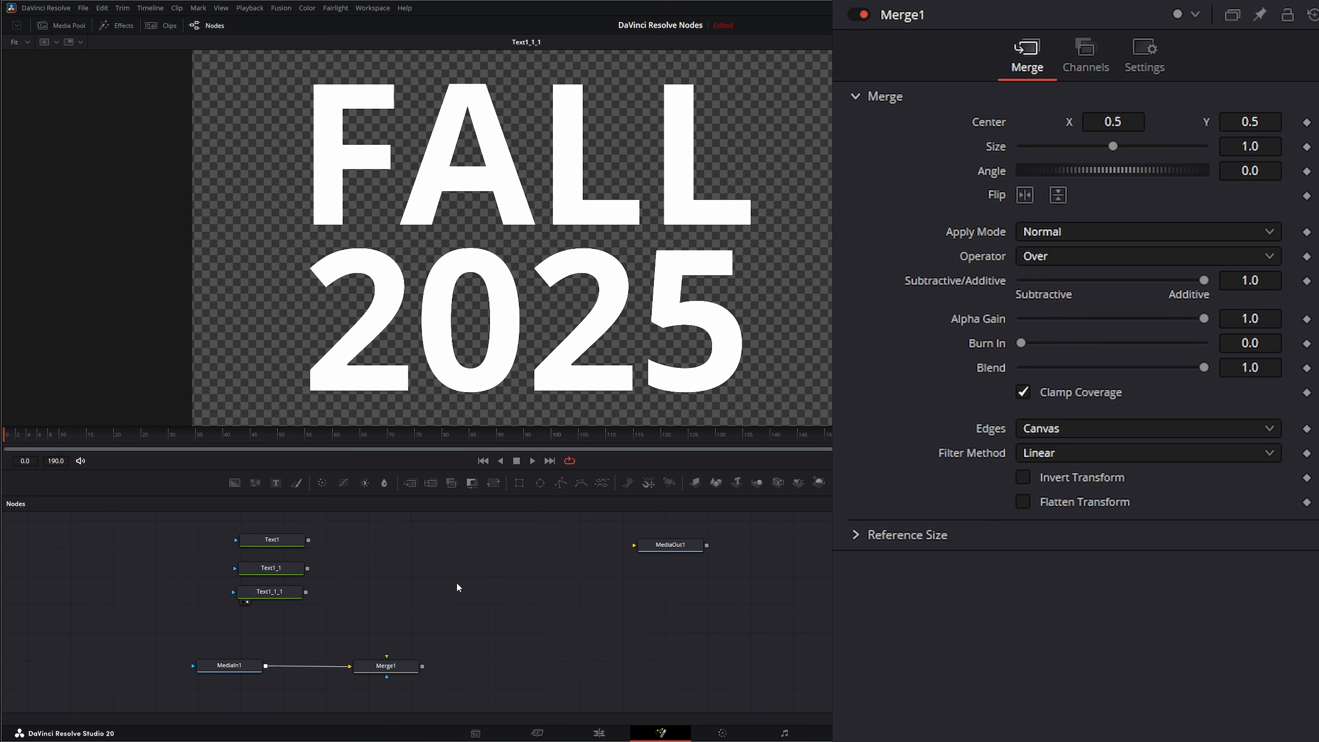
Add a Switch node by searching the tool list for Switch.
{"action": "key", "text": "shift+space"}
{"action": "type", "text": "wit"}
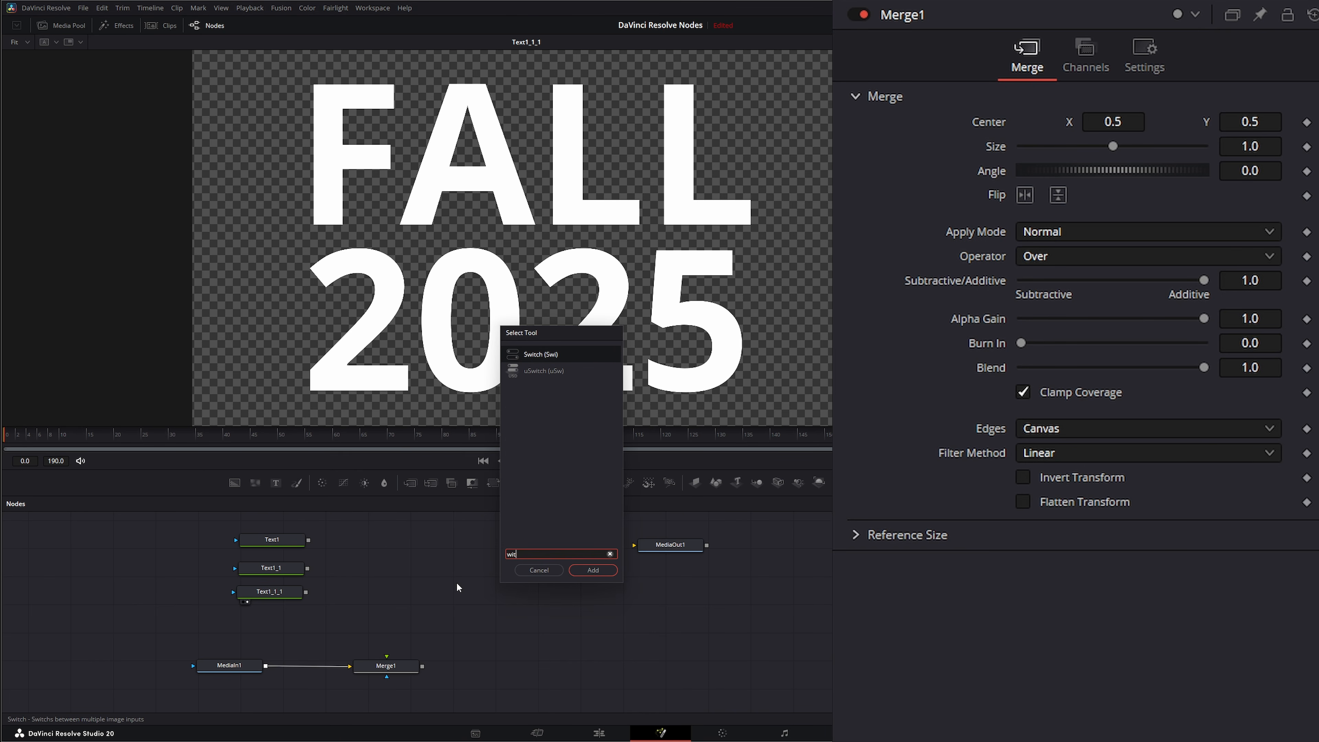
{"action": "key", "text": "Return"}
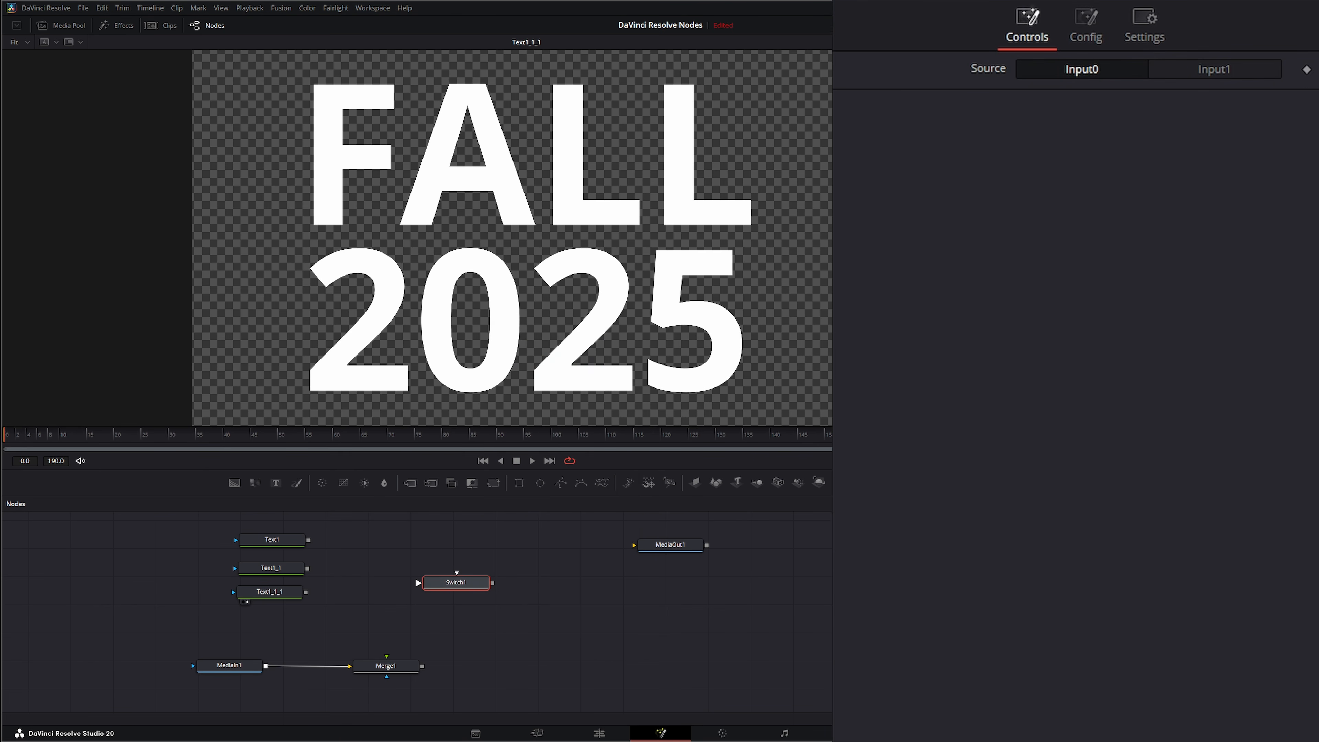
{"action": "left_click", "coordinate": [1090, 31]}
{"action": "left_click", "coordinate": [1267, 71]}
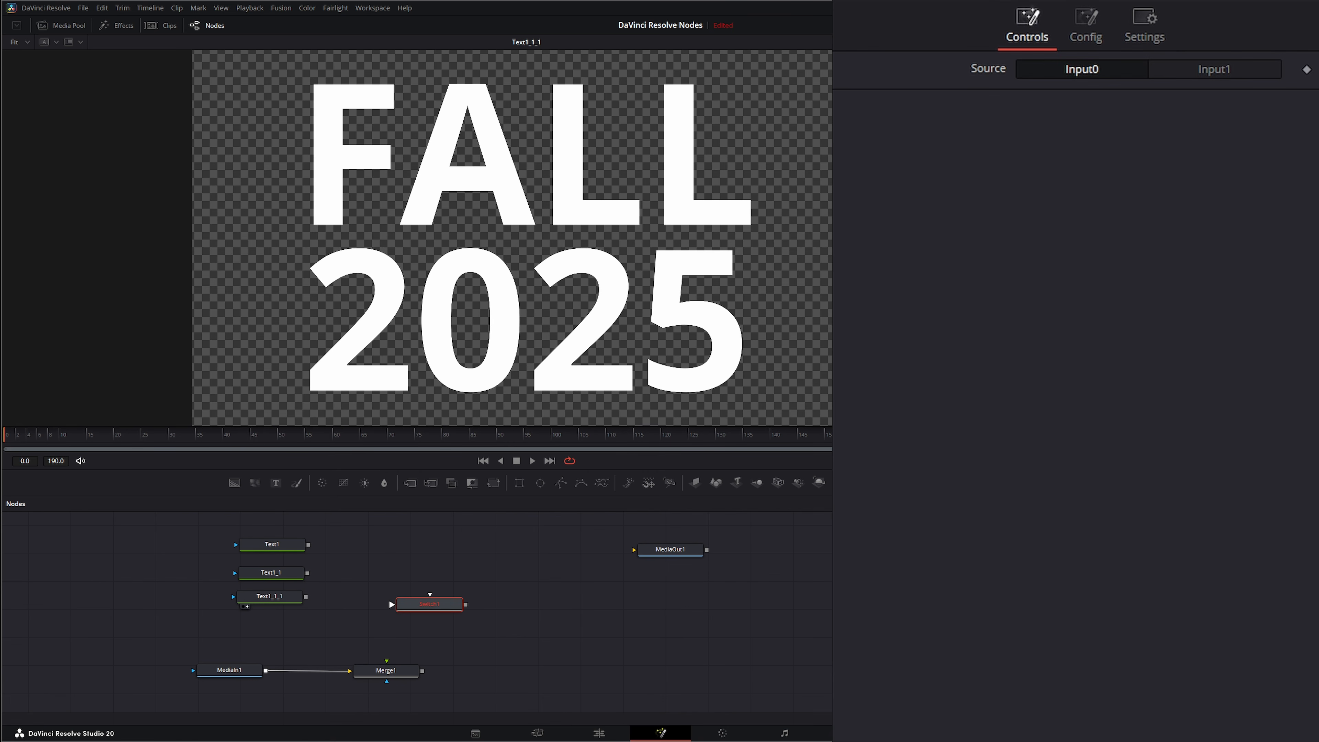
Bring in the autumn-light-background clip as MediaIn2 masked by Text1 and view it.
{"action": "left_click_drag", "start_coordinate": [737, 670], "coordinate": [345, 544]}
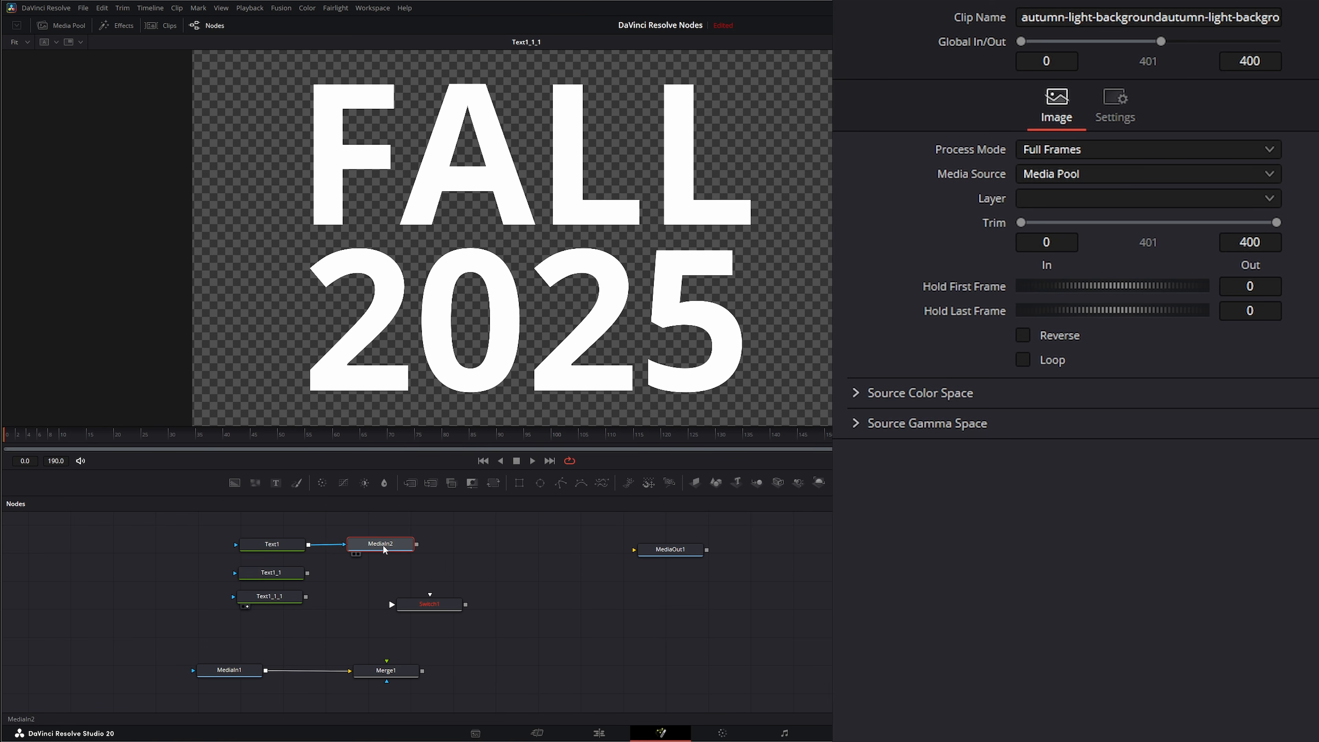
{"action": "key", "text": "2"}
{"action": "left_click_drag", "start_coordinate": [381, 550], "coordinate": [378, 546]}
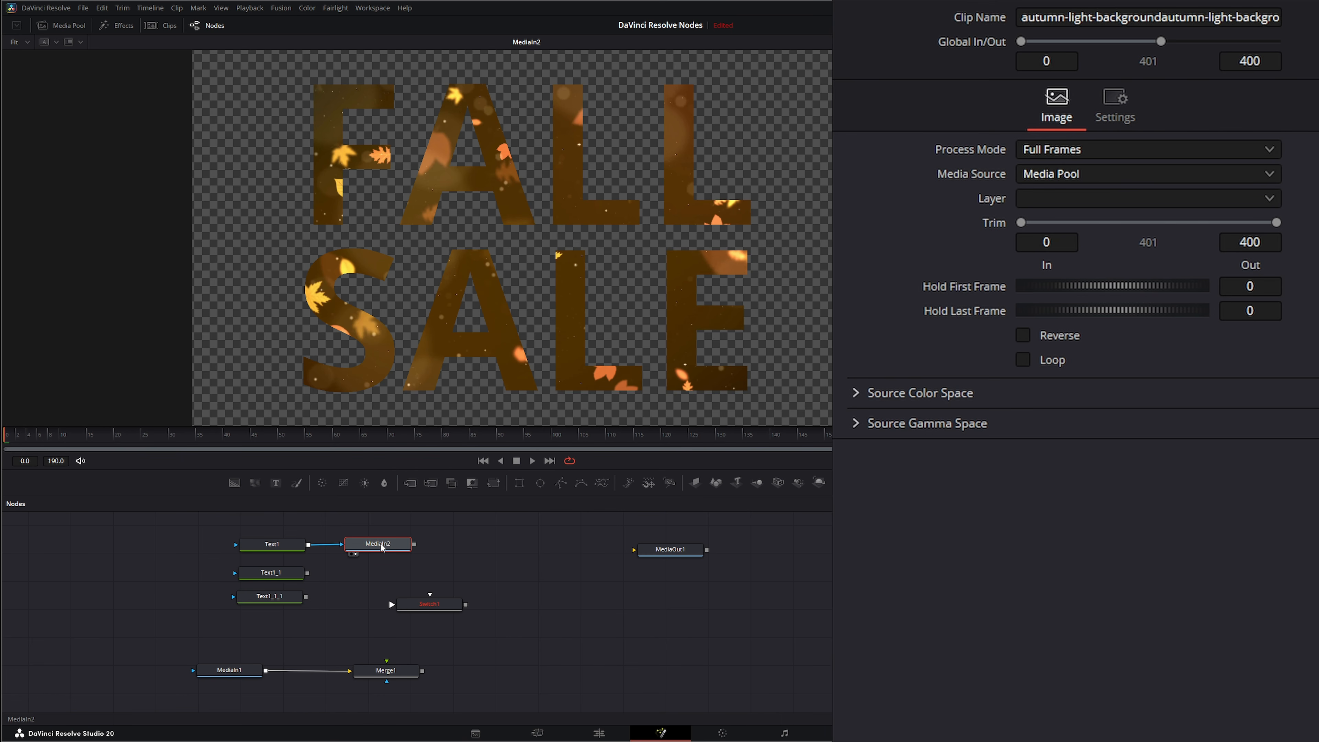
Paste two copies of MediaIn2 and mask them with Text1_1 and Text1_1_1 respectively.
{"action": "key", "text": "ctrl+c"}
{"action": "left_click", "coordinate": [489, 545]}
{"action": "key", "text": "ctrl+v"}
{"action": "left_click", "coordinate": [551, 622]}
{"action": "key", "text": "ctrl+v"}
{"action": "left_click_drag", "start_coordinate": [495, 547], "coordinate": [387, 573]}
{"action": "left_click_drag", "start_coordinate": [308, 572], "coordinate": [348, 574]}
{"action": "left_click_drag", "start_coordinate": [553, 621], "coordinate": [494, 585]}
{"action": "left_click_drag", "start_coordinate": [306, 597], "coordinate": [338, 597]}
Connect MediaIn2 to the Switch node and set its number of inputs to 3.
{"action": "left_click_drag", "start_coordinate": [414, 544], "coordinate": [487, 565]}
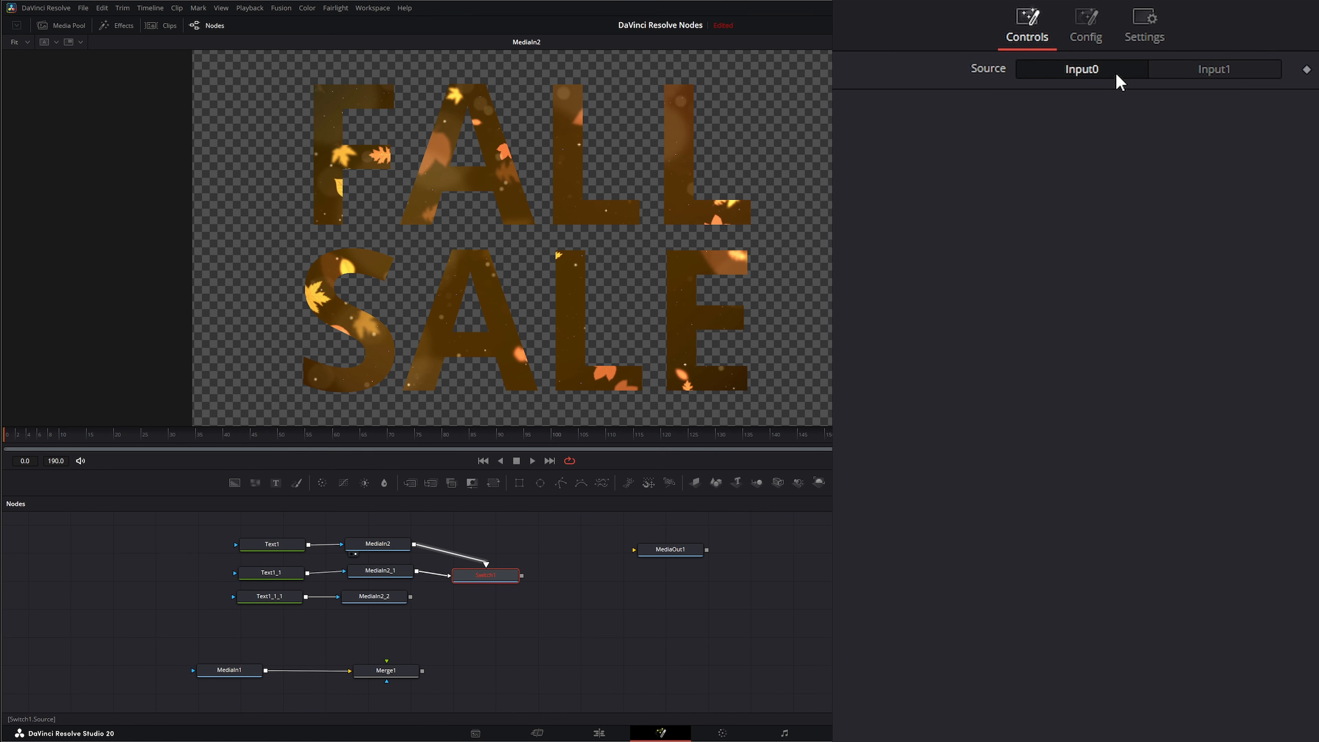
{"action": "left_click", "coordinate": [1086, 28]}
{"action": "left_click_drag", "start_coordinate": [1043, 68], "coordinate": [1068, 69]}
Connect MediaIn2_2 to the Switch's third input and view the Switch node's controls.
{"action": "left_click_drag", "start_coordinate": [410, 596], "coordinate": [486, 588]}
{"action": "key", "text": "2"}
{"action": "left_click", "coordinate": [1021, 26]}
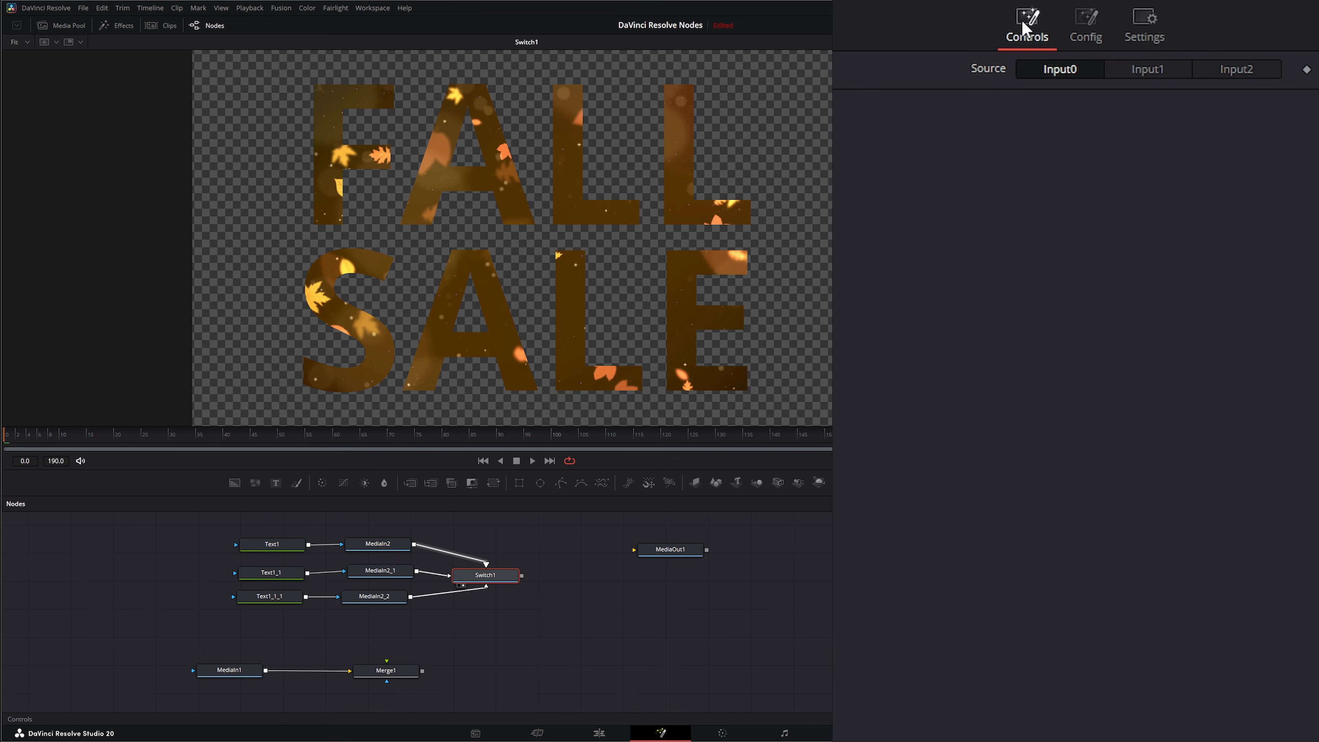
Cycle the Switch node's Source through Input0, Input1 and Input2 to preview each text variant.
{"action": "left_click", "coordinate": [1147, 72]}
{"action": "left_click", "coordinate": [1213, 73]}
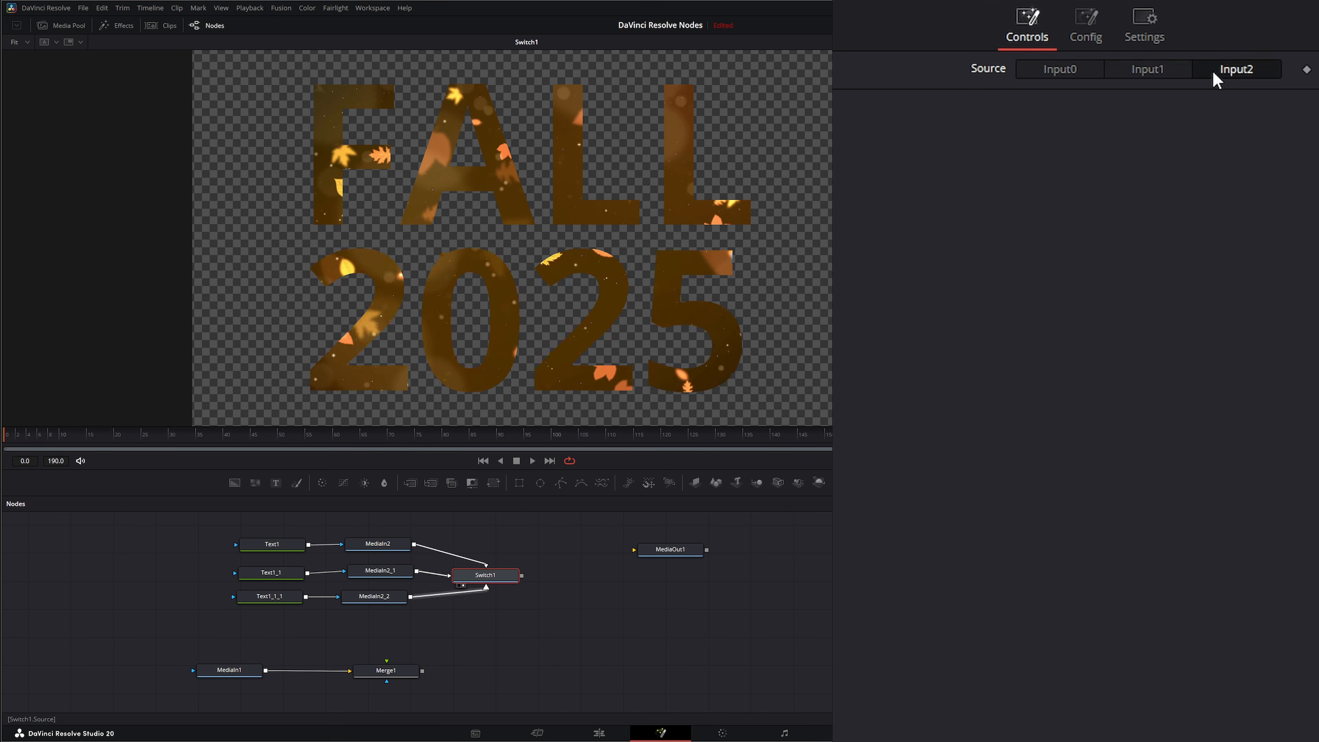
{"action": "left_click", "coordinate": [1145, 71]}
{"action": "left_click", "coordinate": [1067, 70]}
{"action": "left_click", "coordinate": [1140, 70]}
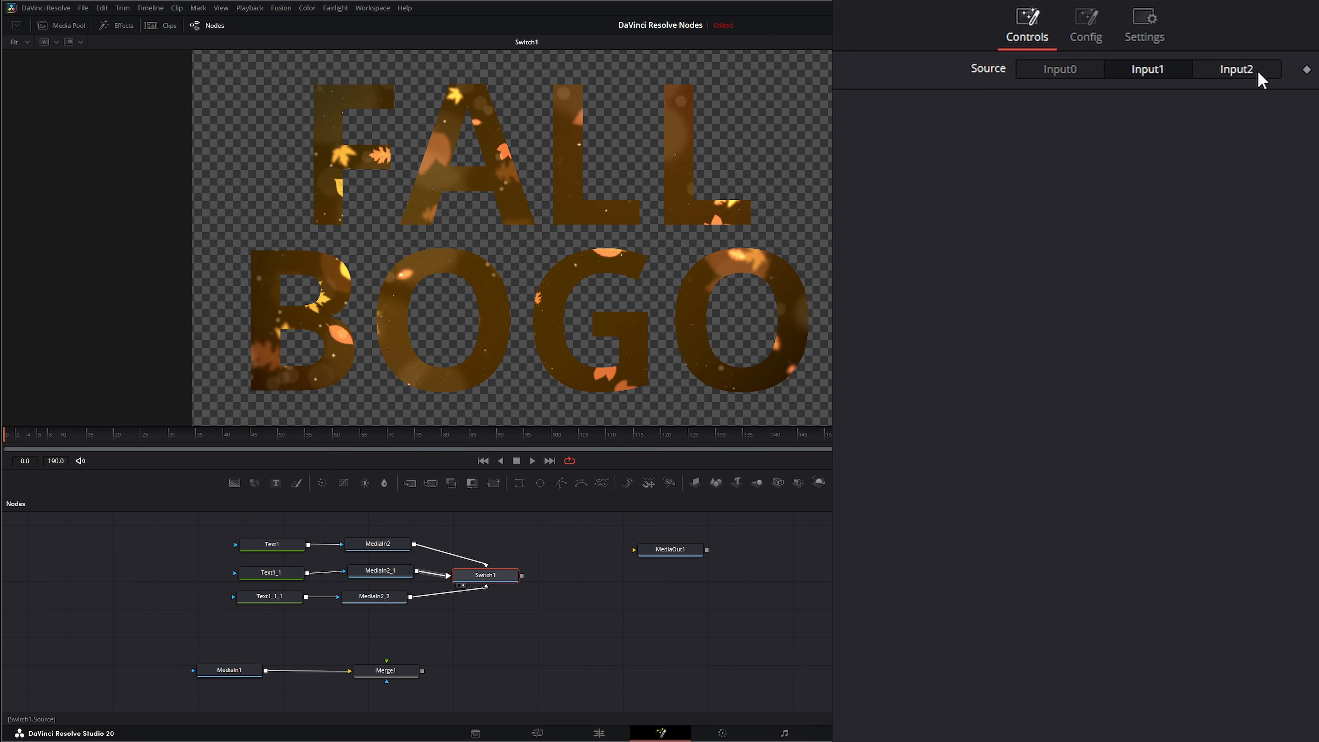
{"action": "left_click", "coordinate": [1259, 77]}
Connect the Switch node's output to Merge1, view Merge1, and set its Apply Mode to Screen.
{"action": "left_click_drag", "start_coordinate": [521, 575], "coordinate": [505, 667]}
{"action": "key", "text": "1"}
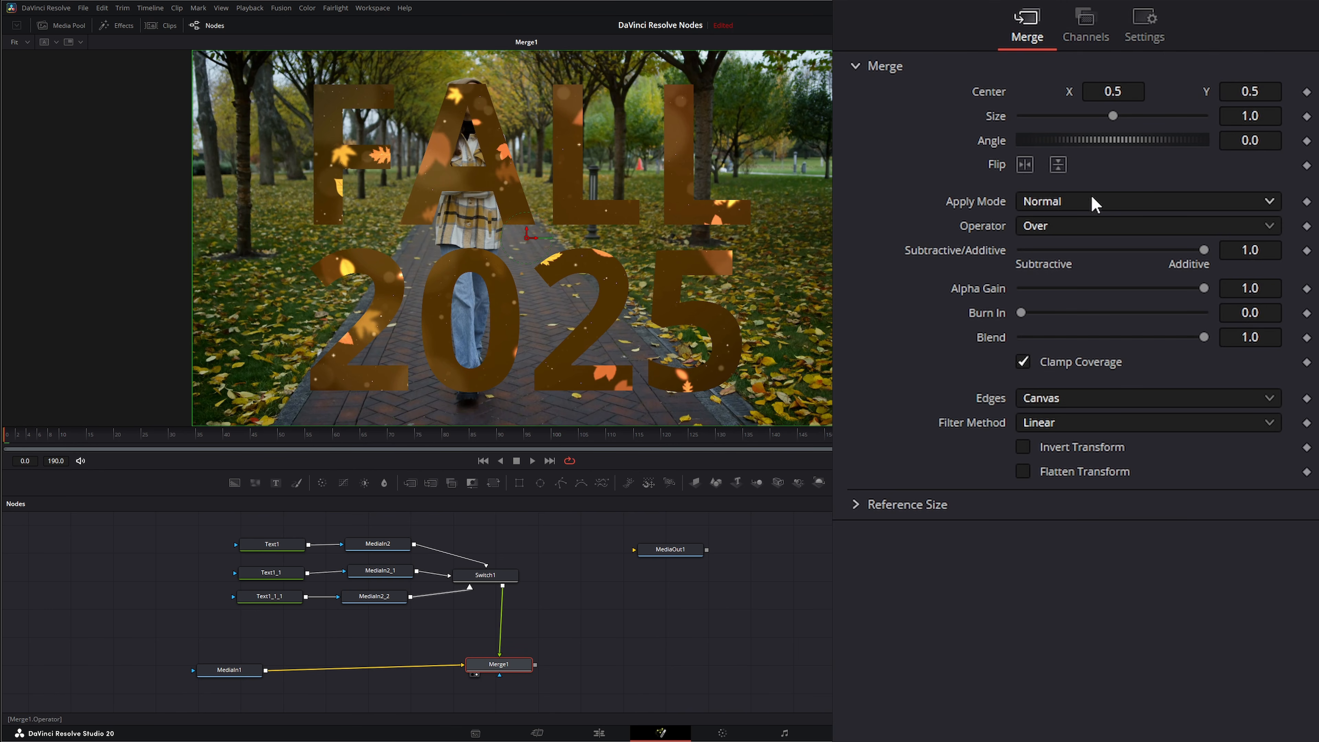
{"action": "left_click", "coordinate": [1043, 207]}
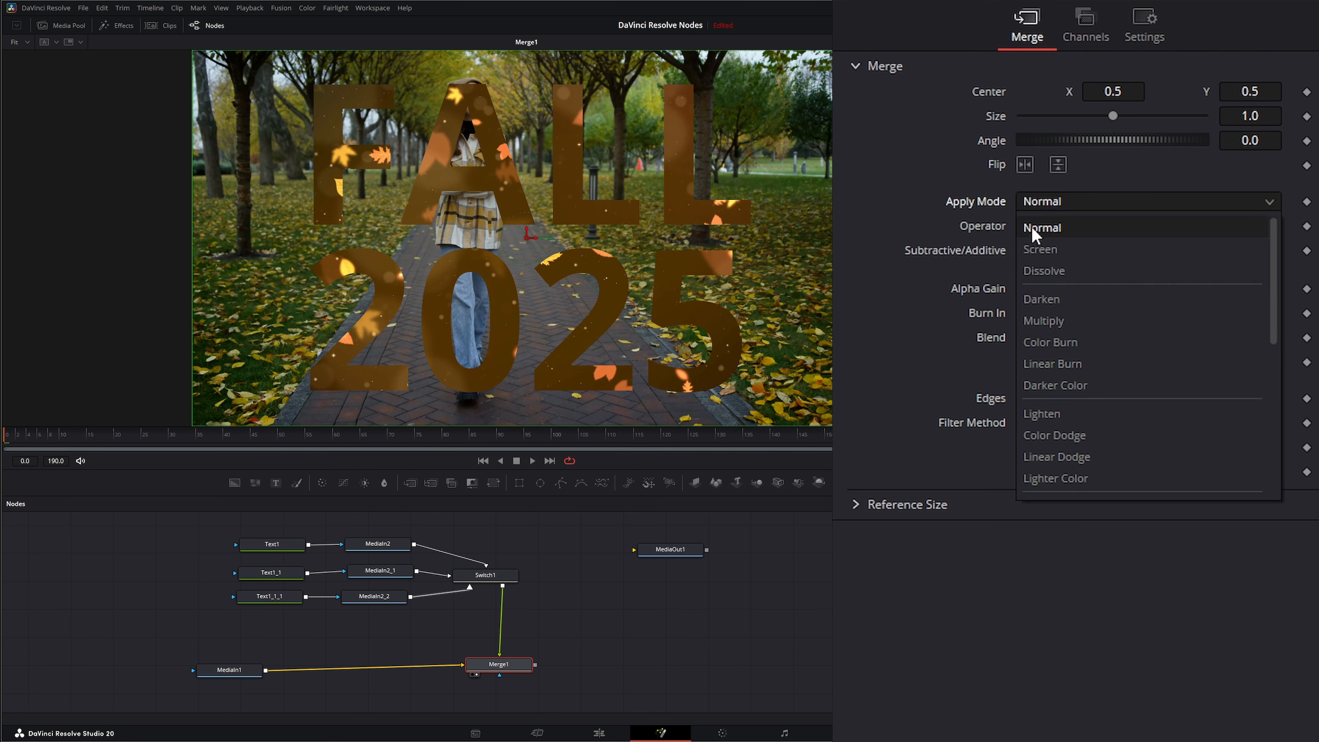
{"action": "left_click", "coordinate": [1061, 248]}
Play the composite while switching the Switch node's Source between its inputs to preview the variants.
{"action": "left_click", "coordinate": [532, 461]}
{"action": "left_click", "coordinate": [491, 576]}
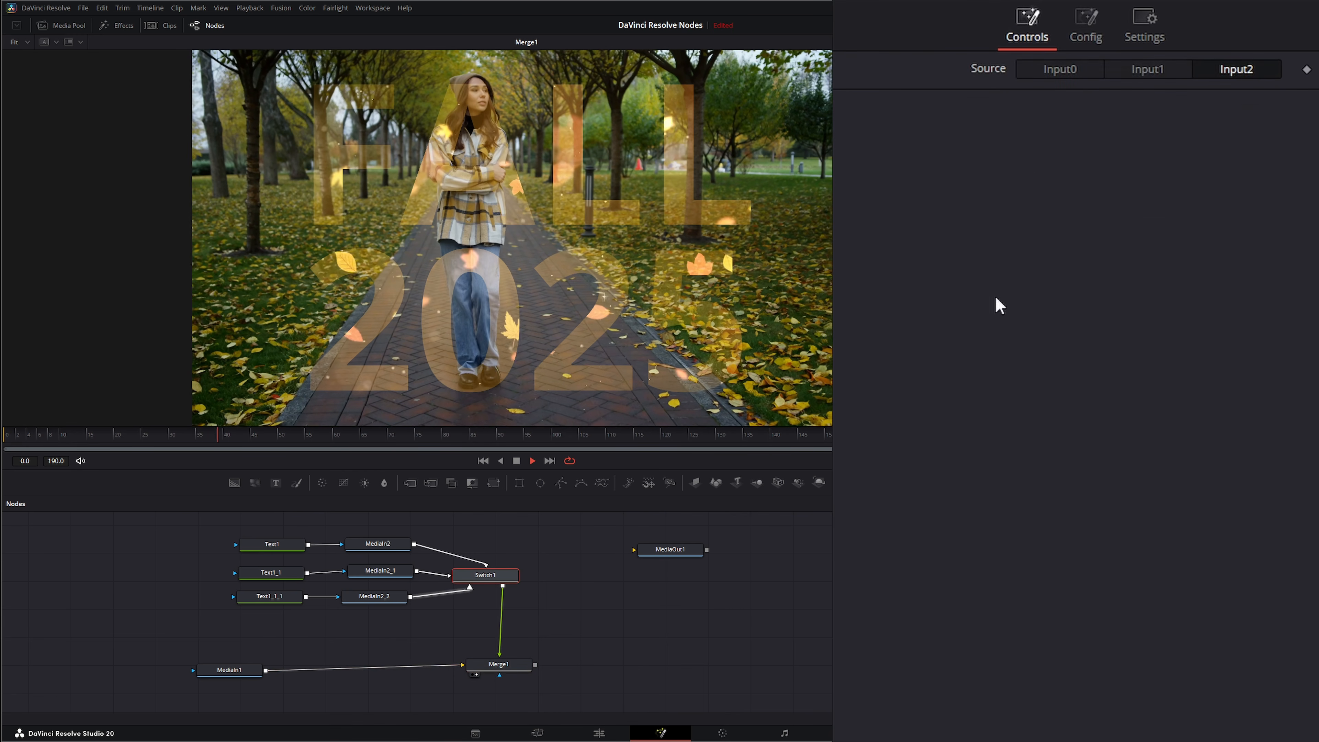
{"action": "left_click", "coordinate": [1146, 68]}
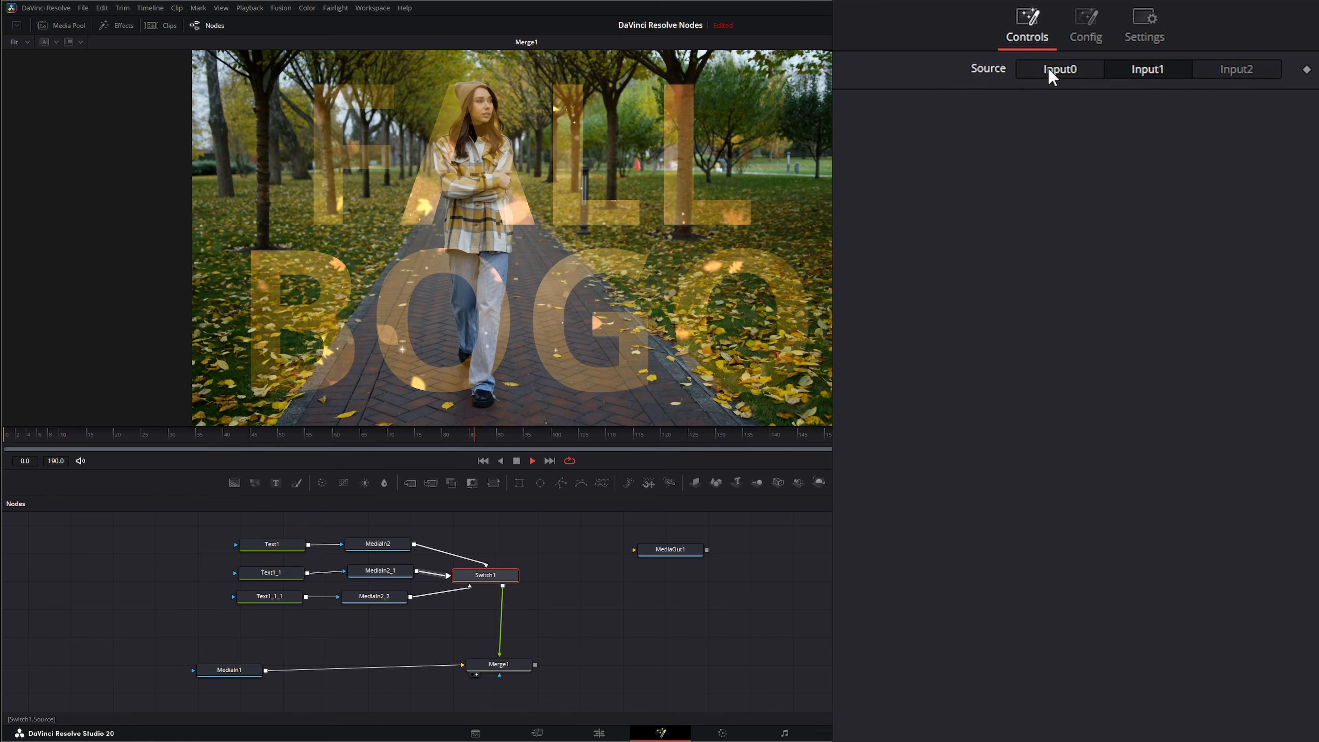
{"action": "left_click", "coordinate": [1049, 70]}
{"action": "left_click", "coordinate": [1144, 71]}
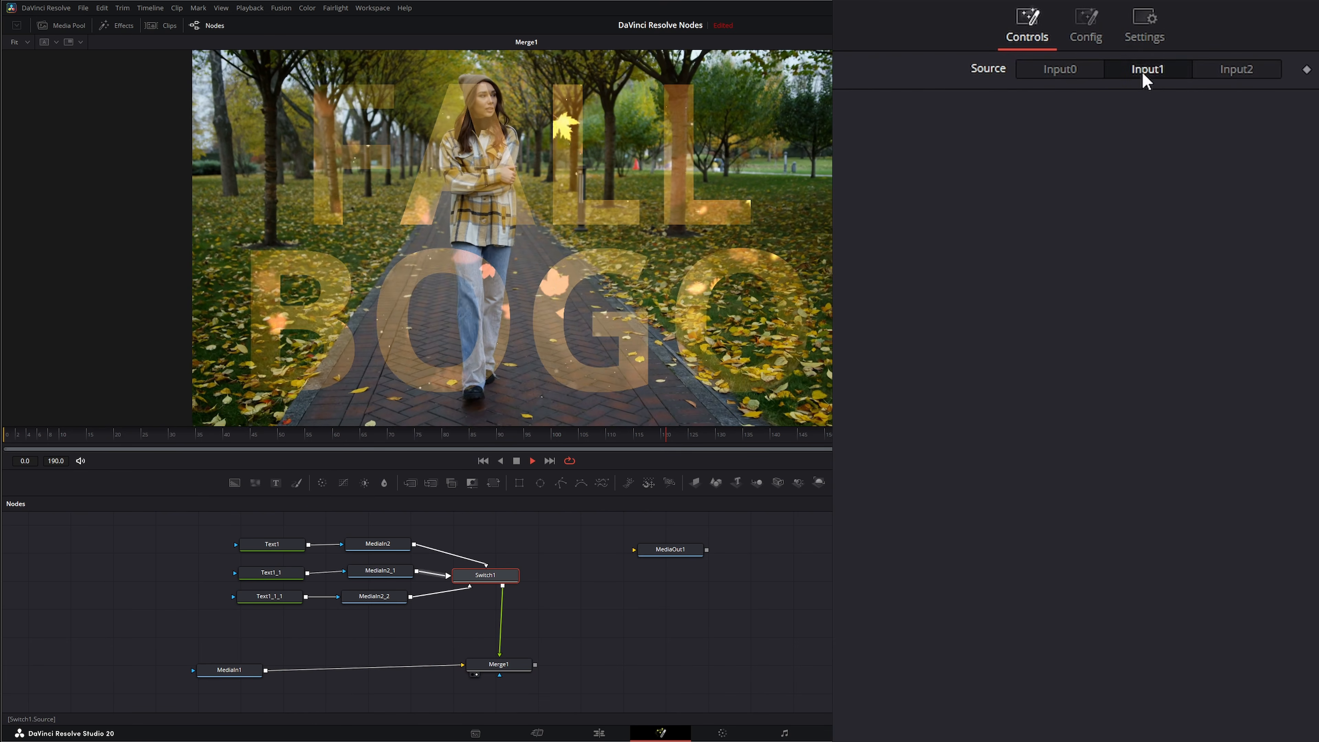
{"action": "left_click", "coordinate": [1246, 73]}
{"action": "left_click", "coordinate": [516, 460]}
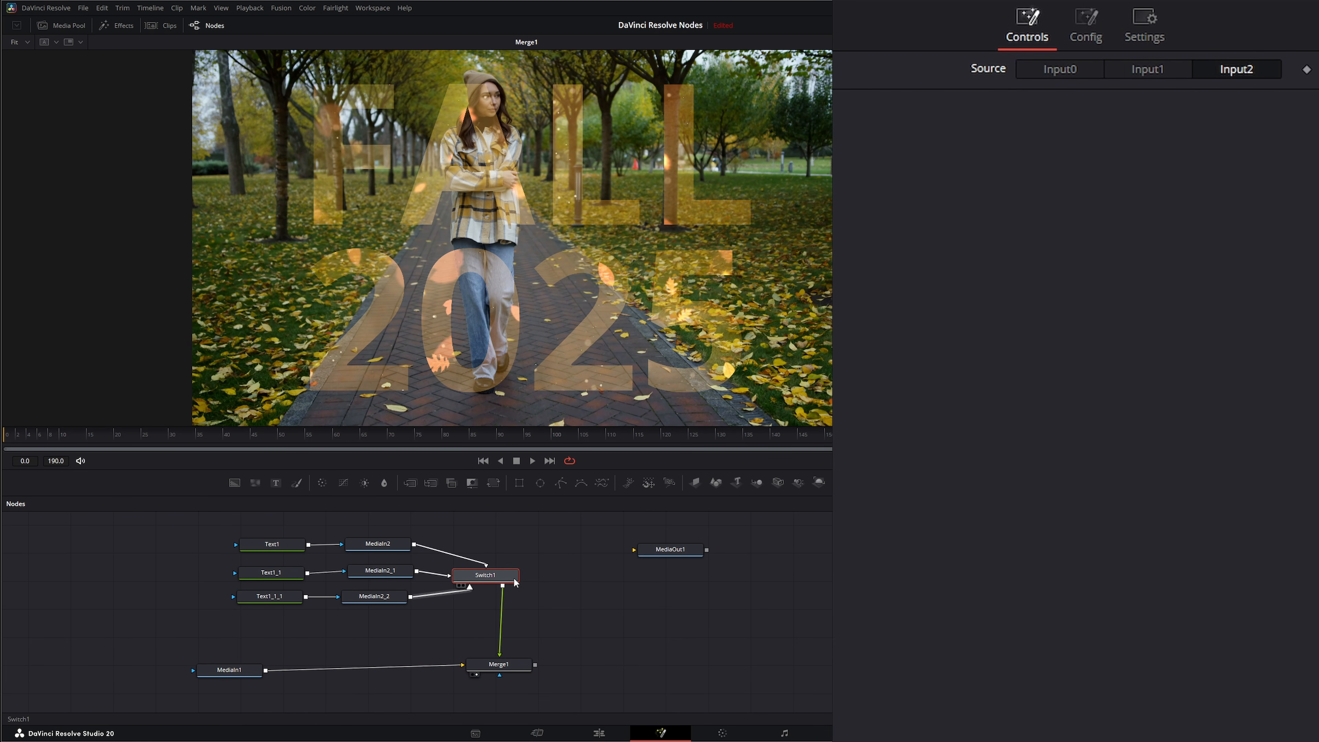
Add a Shake modifier to the Switch node's Source control.
{"action": "right_click", "coordinate": [975, 72]}
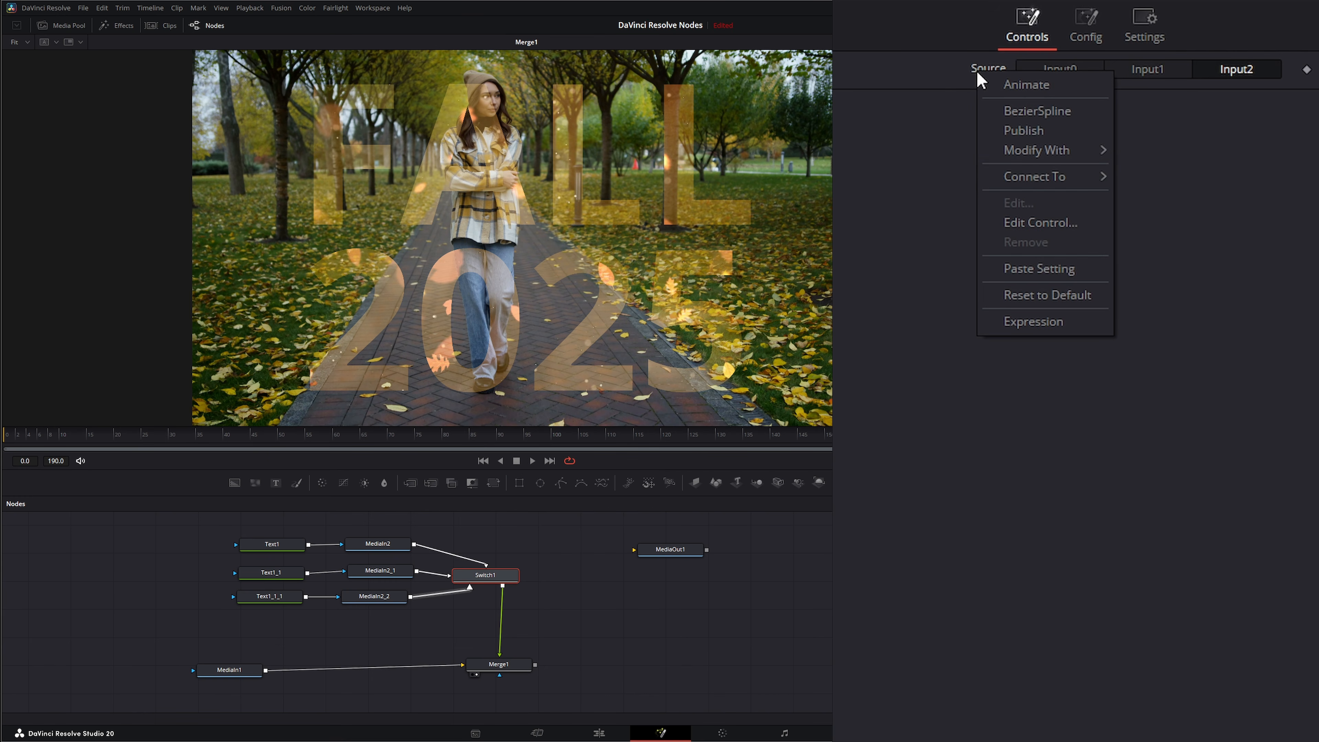
{"action": "mouse_move", "coordinate": [1099, 164]}
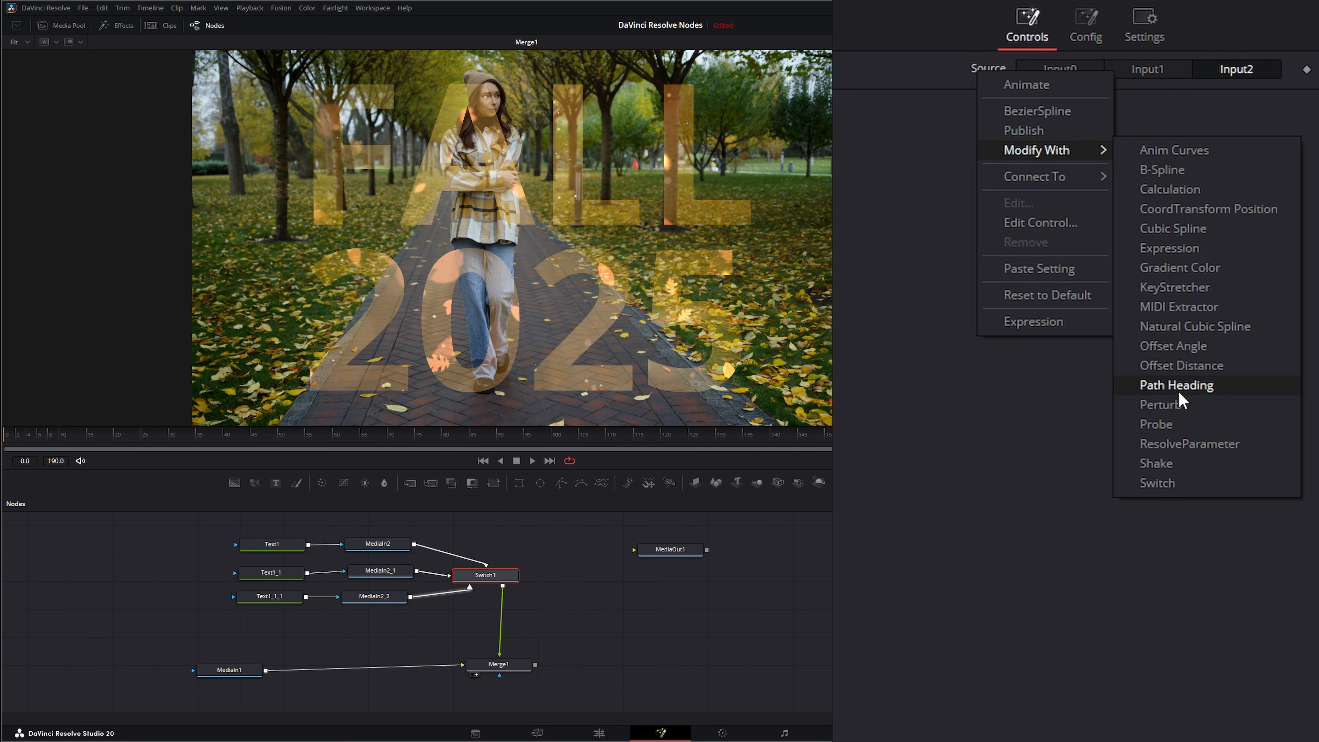
{"action": "left_click", "coordinate": [1182, 467]}
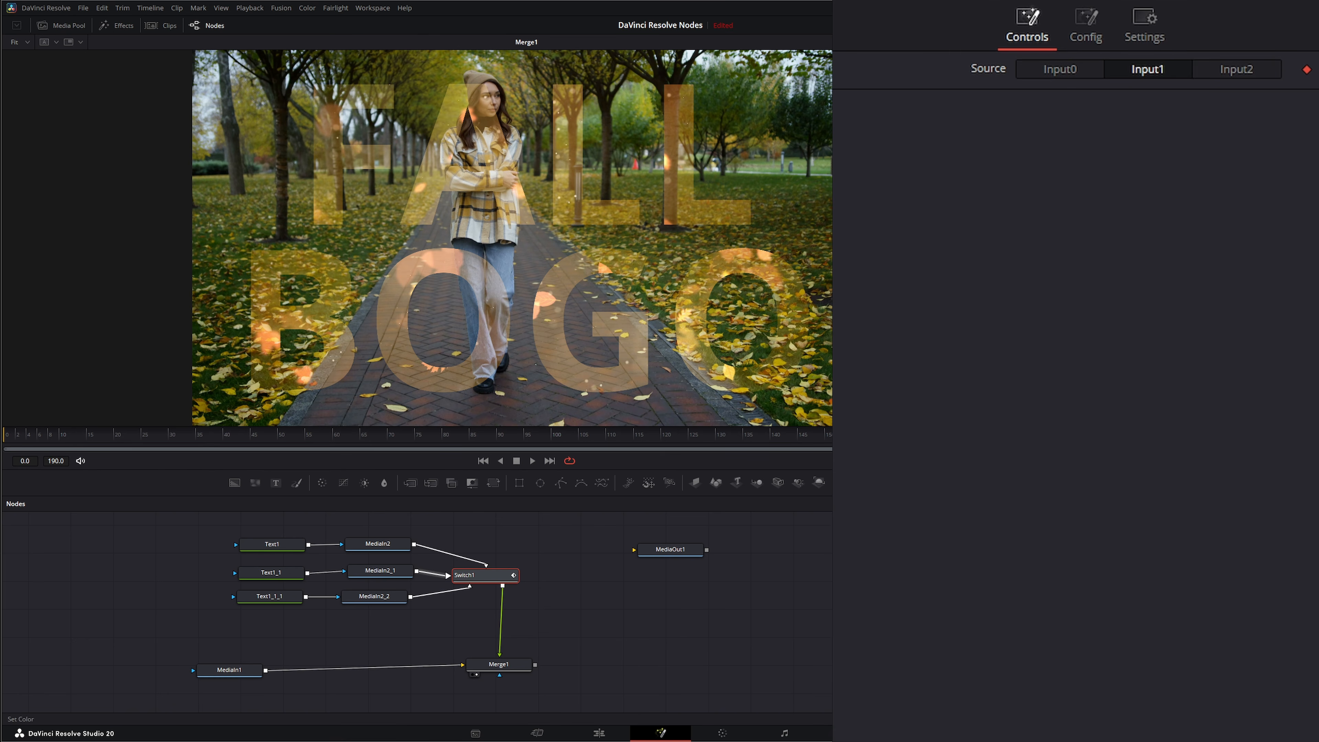
Adjust the Shake modifier's smoothness and set its Maximum to 2.0.
{"action": "left_click", "coordinate": [1177, 1]}
{"action": "left_click_drag", "start_coordinate": [1094, 117], "coordinate": [1060, 125]}
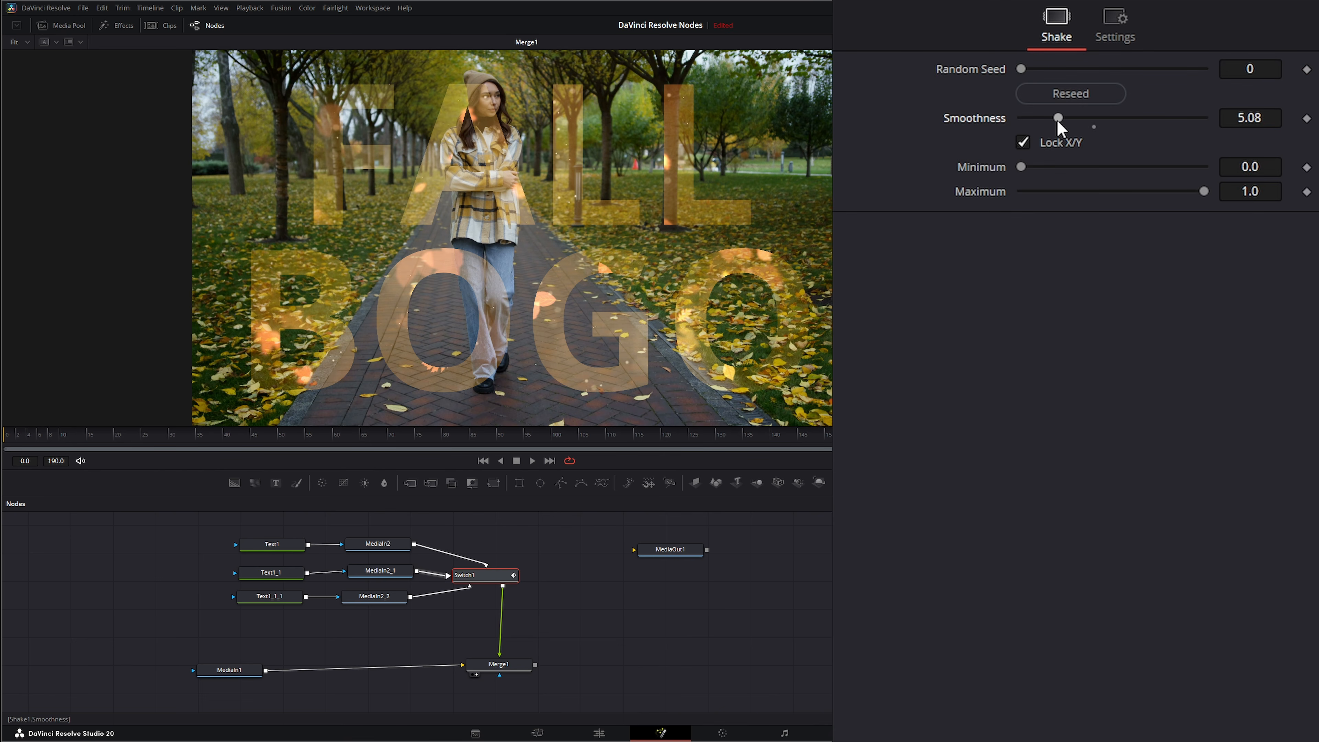
{"action": "left_click", "coordinate": [1259, 198]}
{"action": "key", "text": "Tab"}
Play the composite and set the Shake smoothness to about 6.95.
{"action": "left_click", "coordinate": [532, 461]}
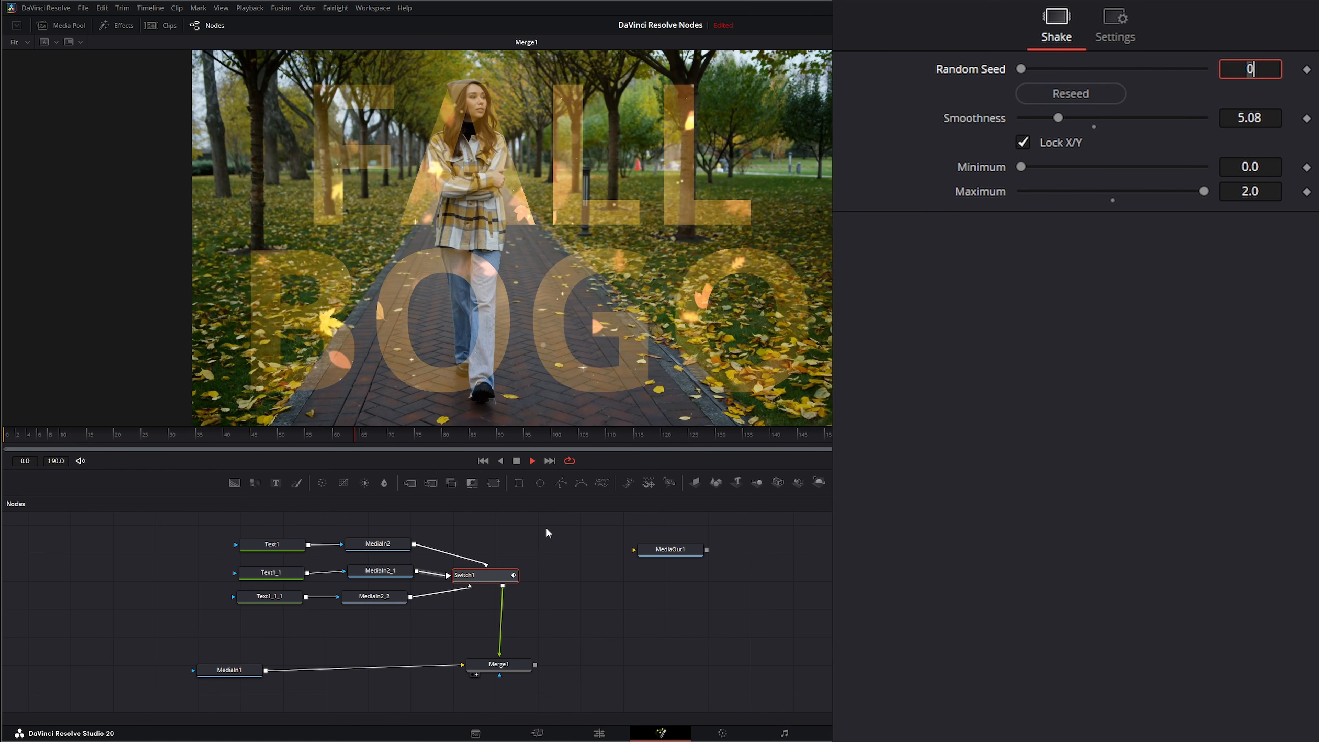
{"action": "left_click_drag", "start_coordinate": [1055, 117], "coordinate": [1046, 119]}
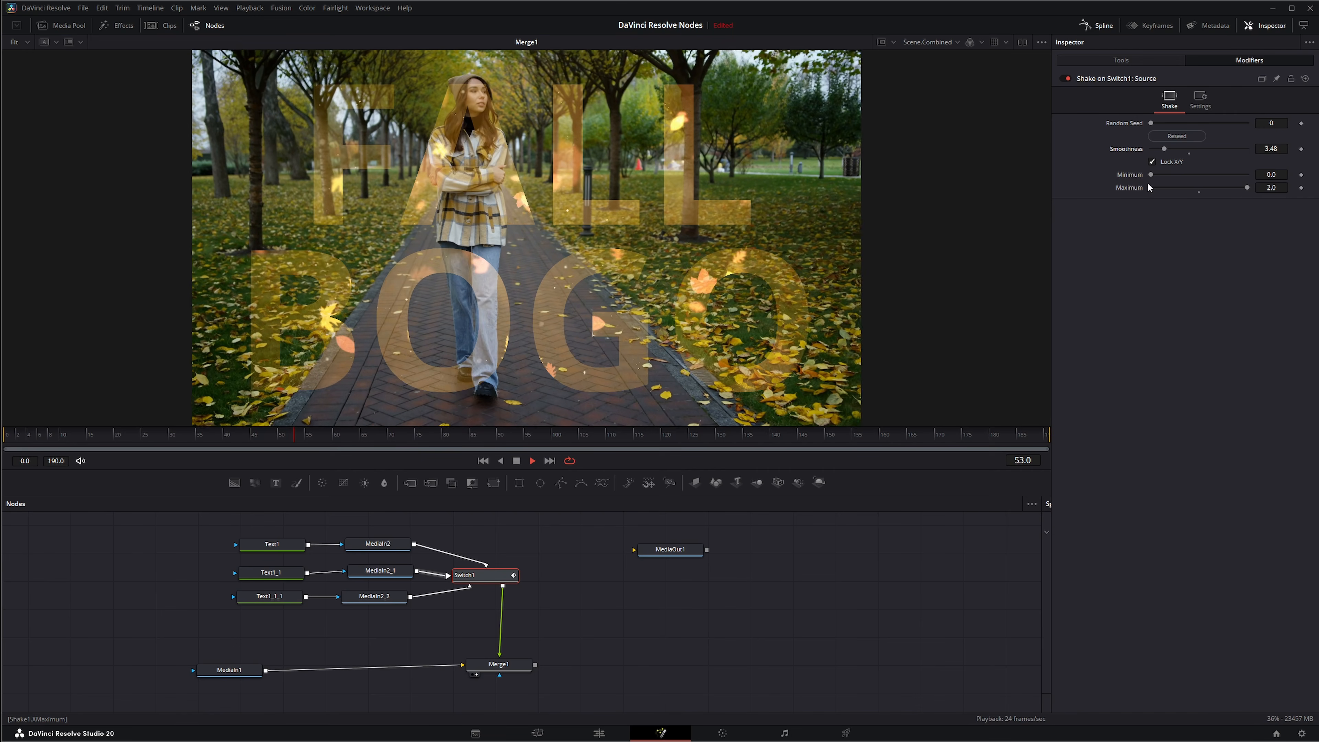
{"action": "left_click_drag", "start_coordinate": [1164, 149], "coordinate": [1177, 149]}
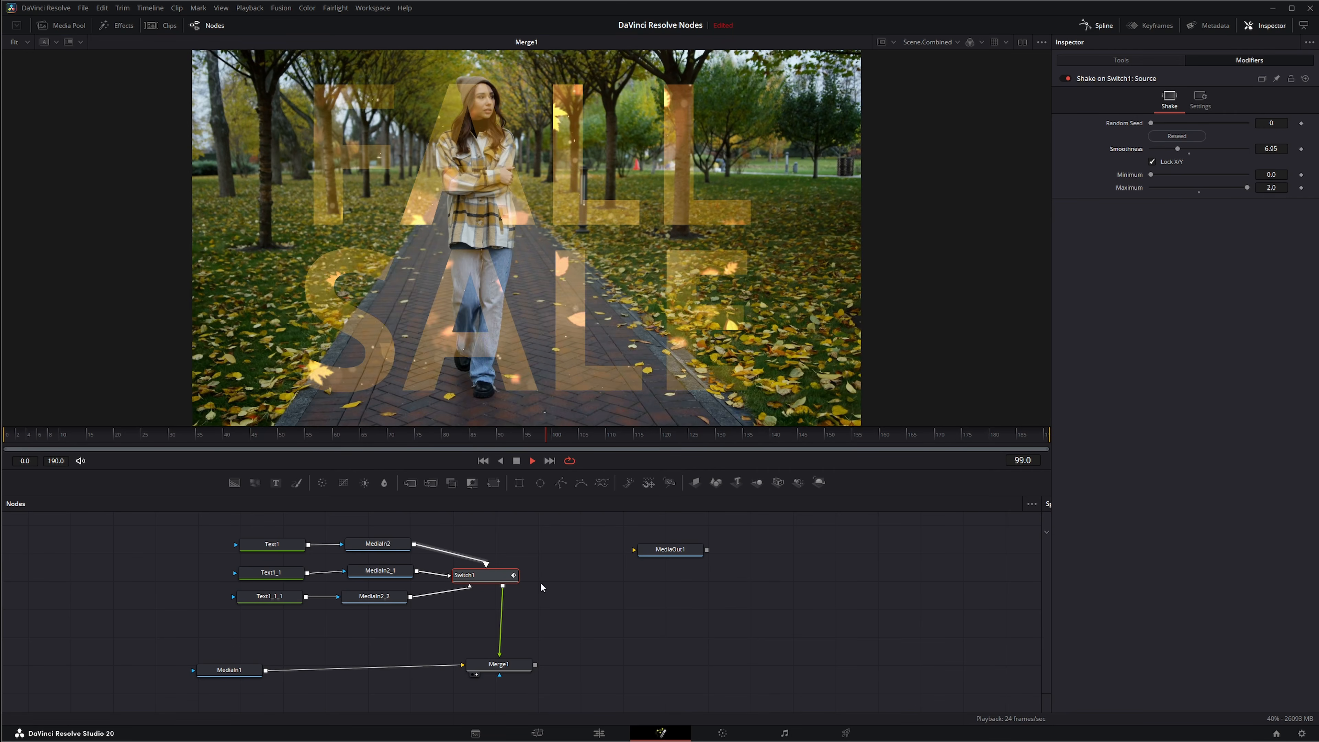